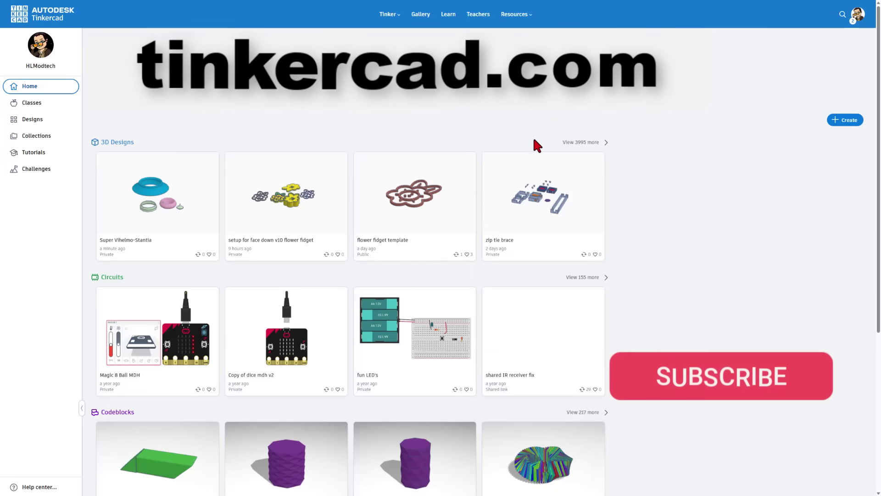
Open and close the account menu, then go to Your designs from the Designs sidebar link
click(854, 18)
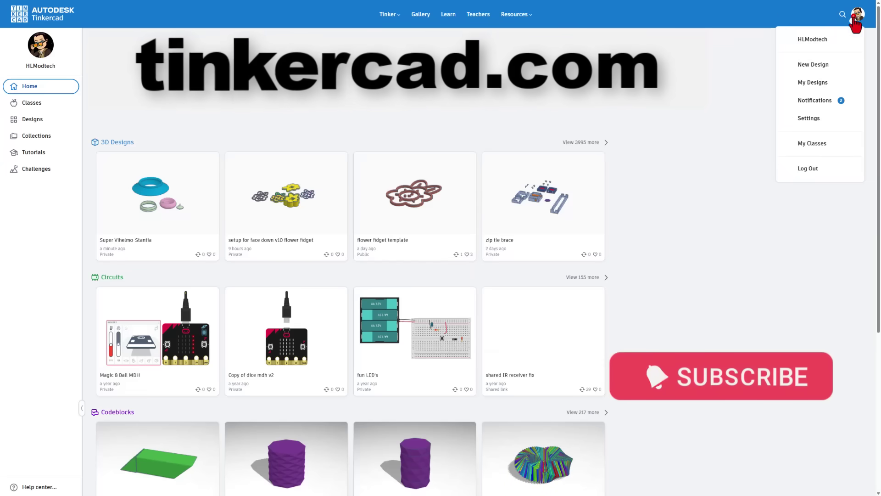
click(676, 122)
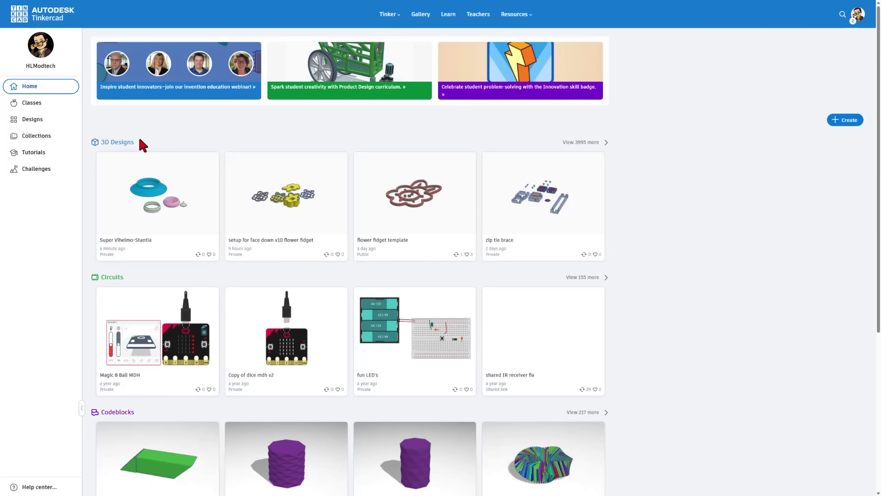
click(24, 121)
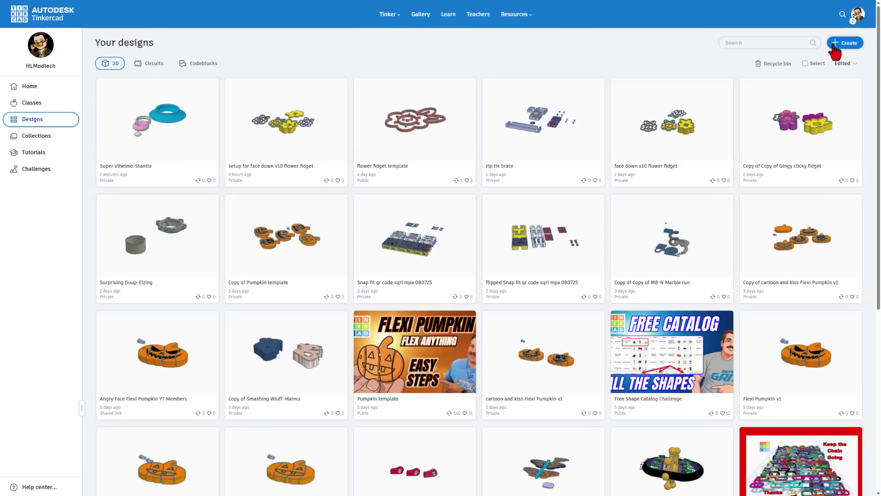
Create a new 3D design and rename it 'sketch revolve'
click(849, 47)
click(820, 64)
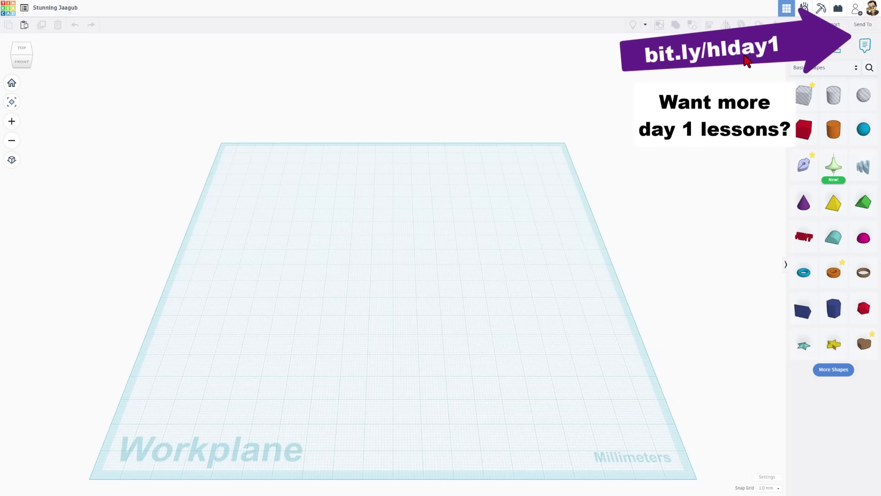
click(59, 8)
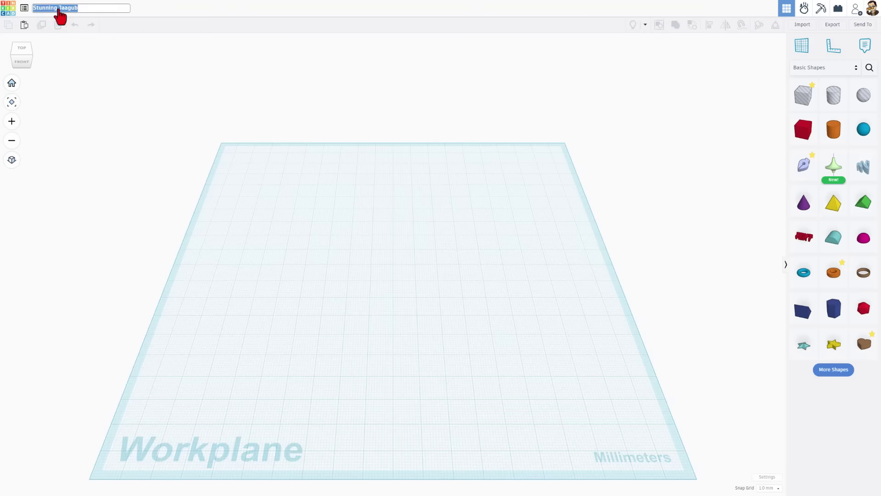
text(sket)
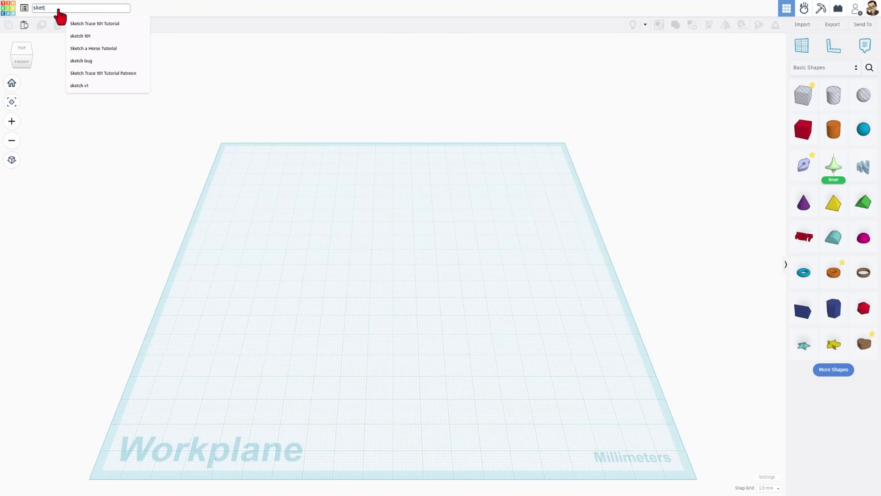
text(ch revolve)
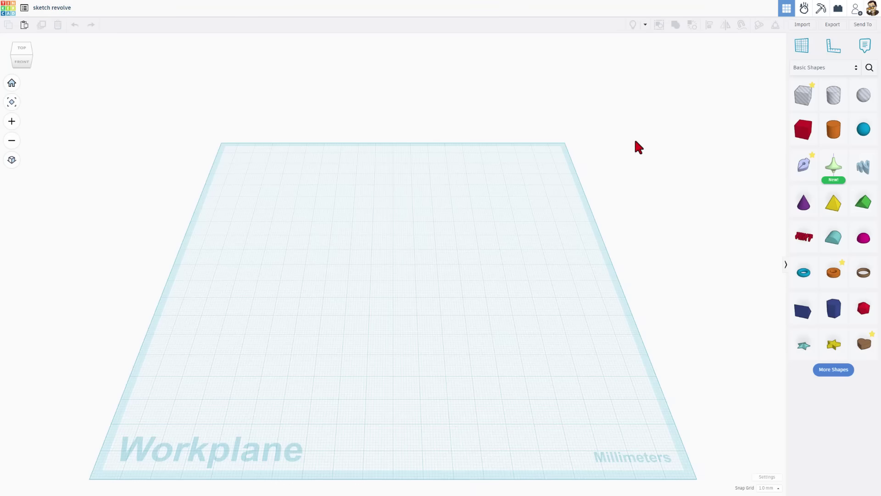
Drop a red box on the workplane, then reopen 'sketch revolve' from the dashboard and select the box
drag(805, 132, 318, 211)
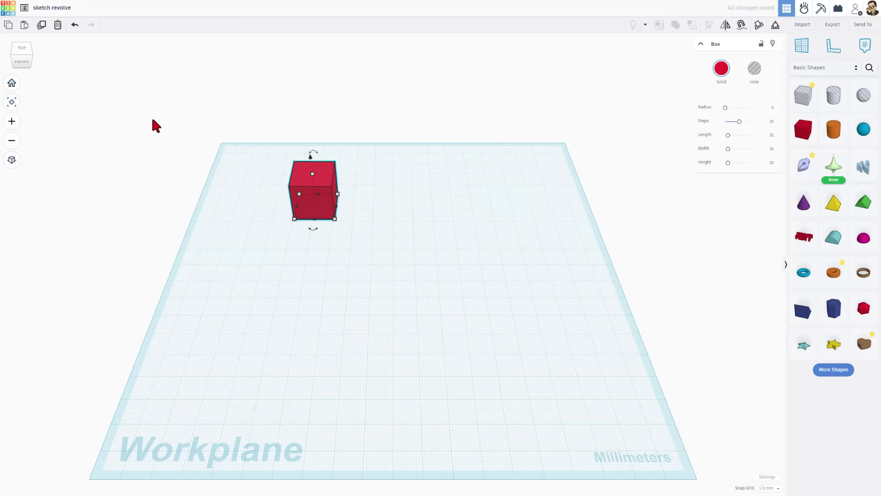
click(271, 202)
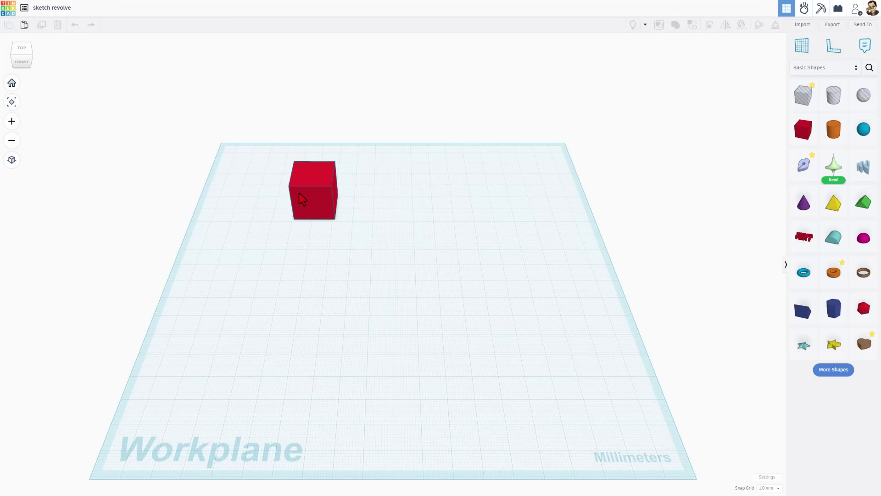
click(9, 16)
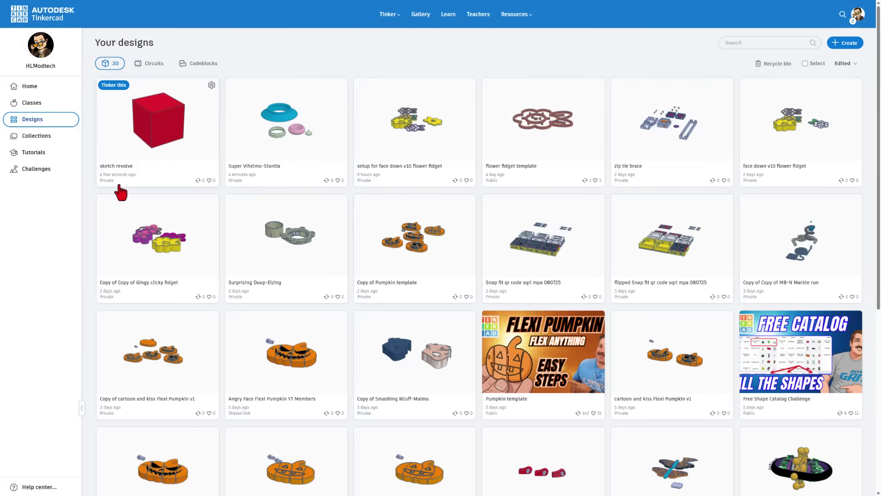
click(119, 87)
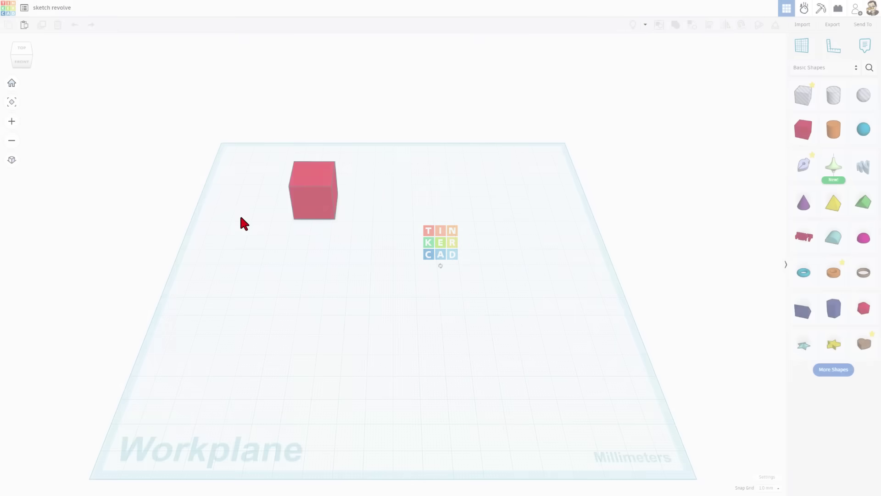
click(318, 207)
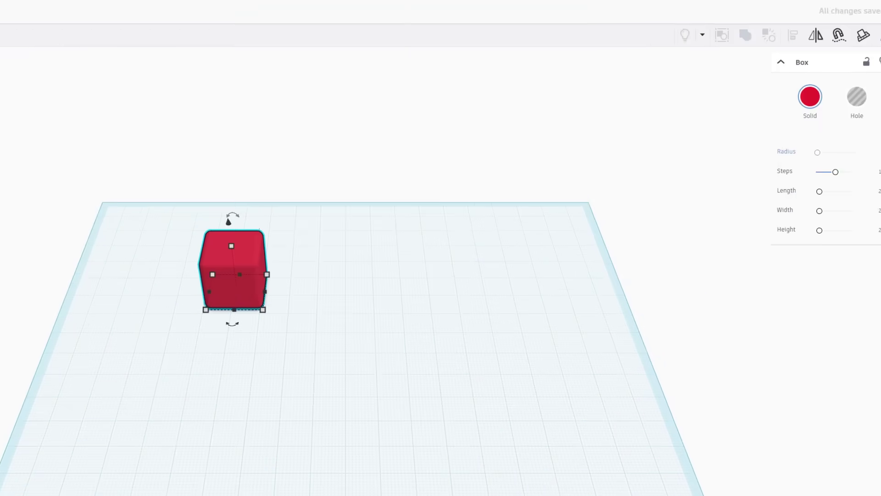
Resize the red box's width to 58, then 50, then 36.50, and delete the box
scroll(158, 269, up, 2)
scroll(275, 284, up, 2)
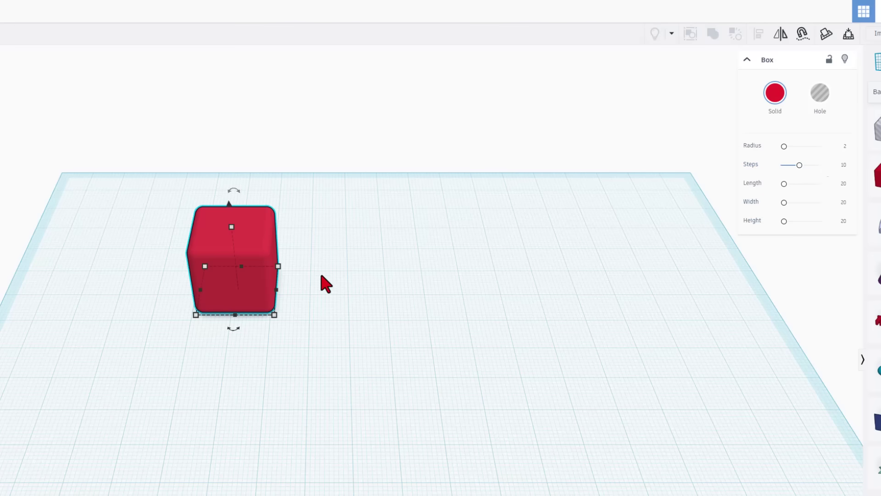
drag(276, 291, 421, 291)
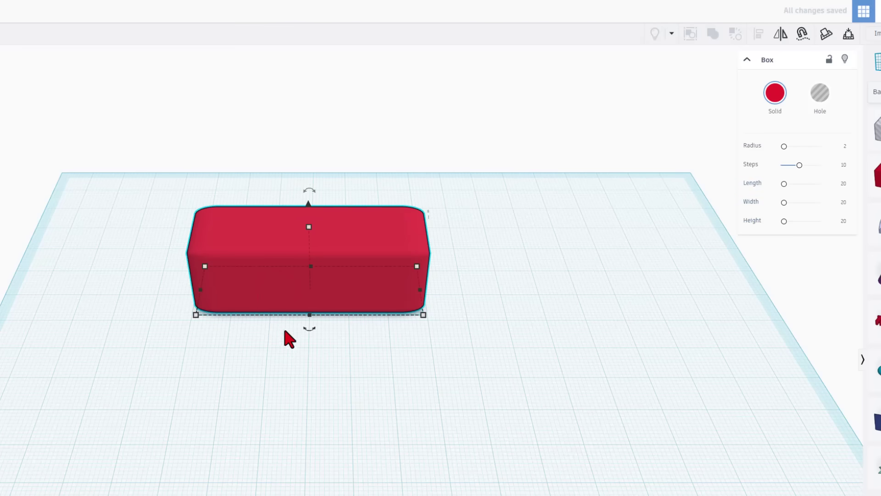
click(423, 315)
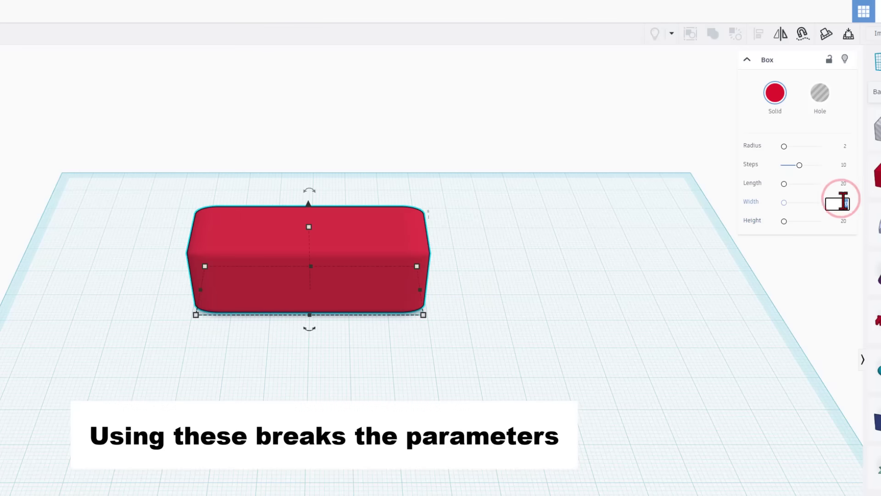
text(50)
key(Return)
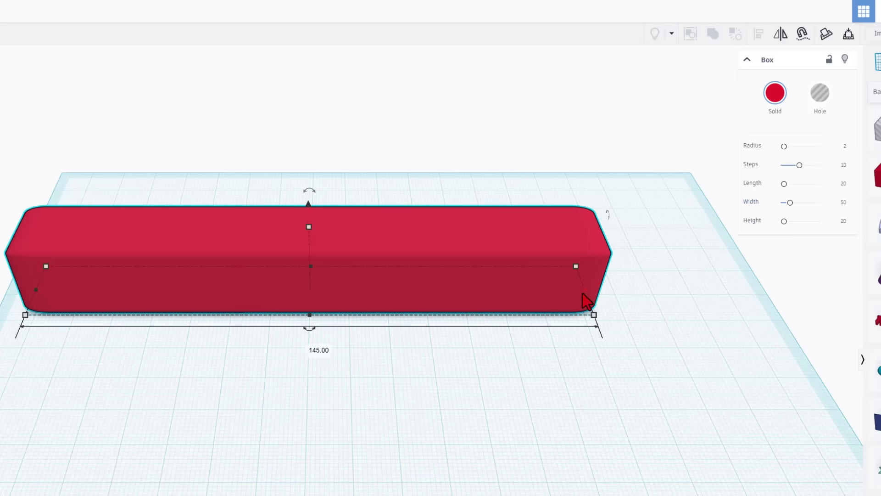
drag(583, 289, 131, 288)
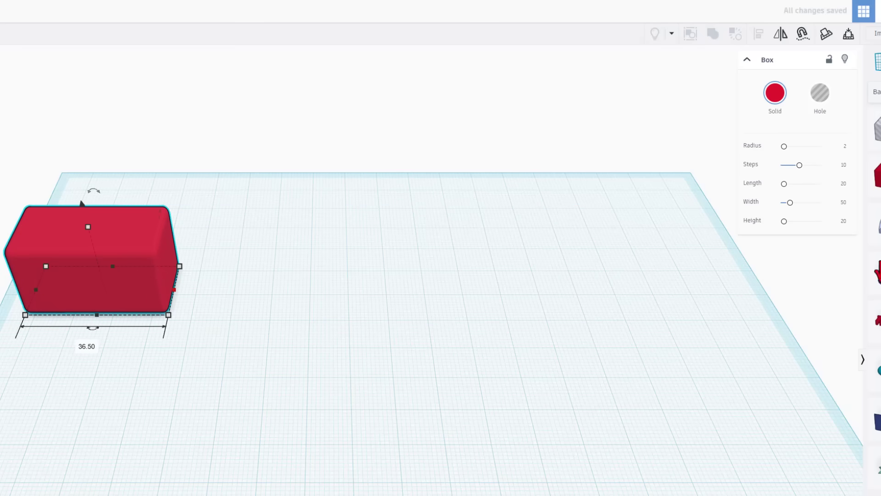
click(141, 286)
key(Delete)
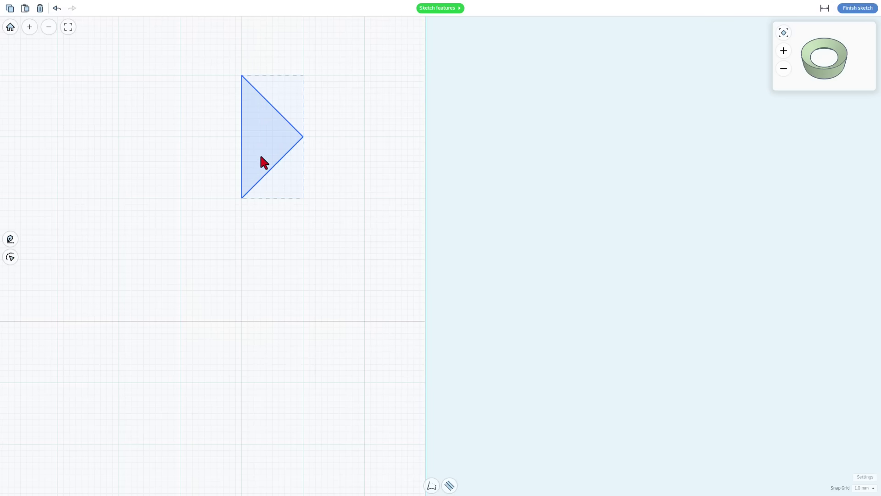
Revolve the profile into a ring, raise its quality to 24, and move it to the back-left
click(847, 10)
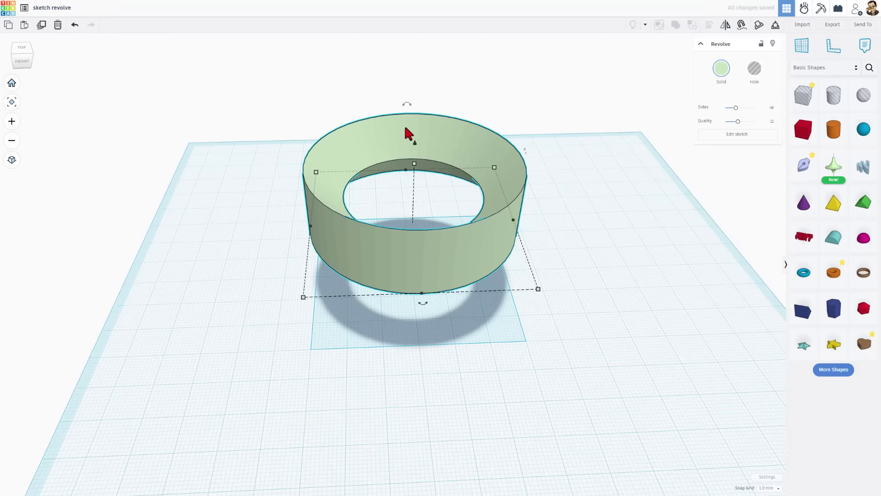
right_drag(479, 232, 527, 258)
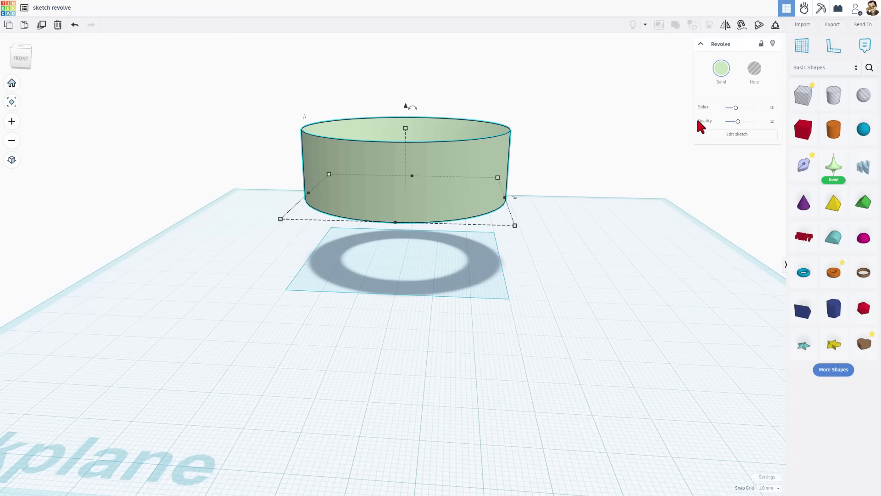
drag(740, 123, 729, 109)
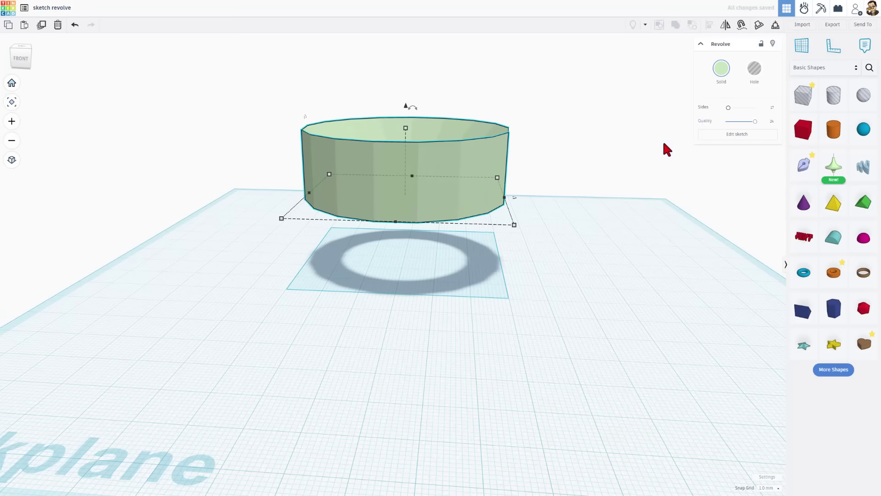
right_drag(633, 165, 606, 223)
click(611, 221)
drag(482, 244, 288, 150)
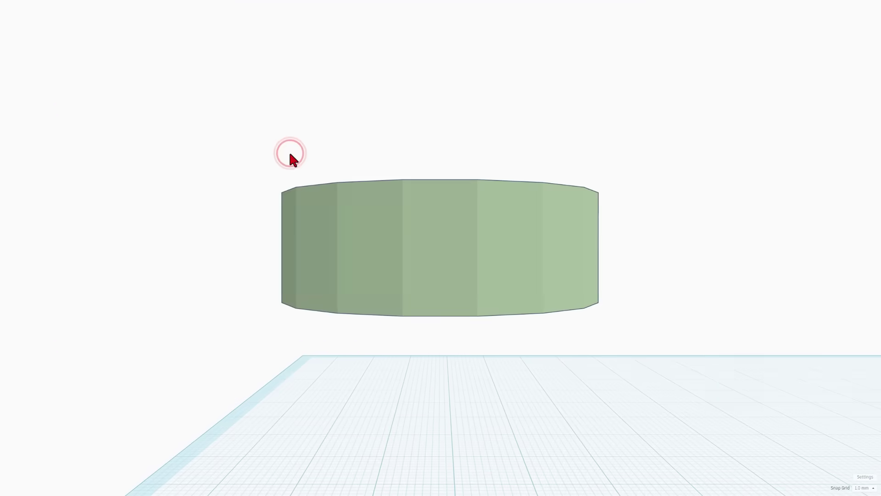
Turn the triangle profile's left edge into a Bezier curve and finish the sketch
click(225, 228)
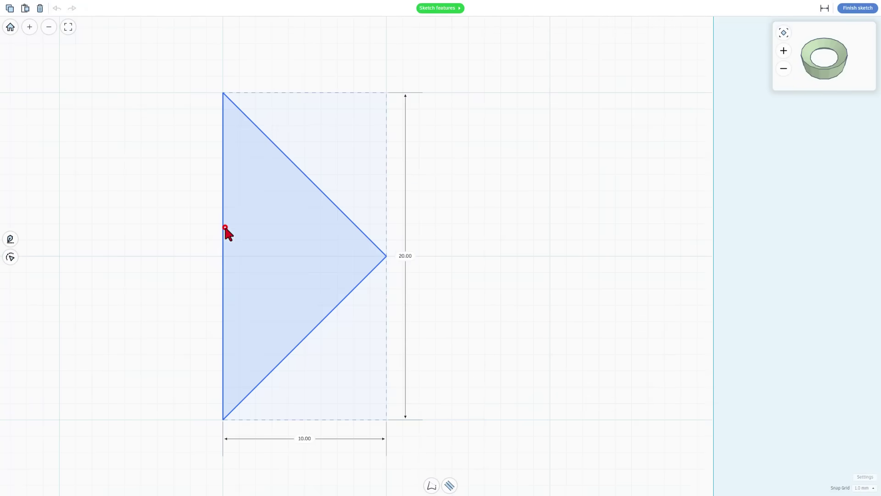
click(255, 212)
key(2)
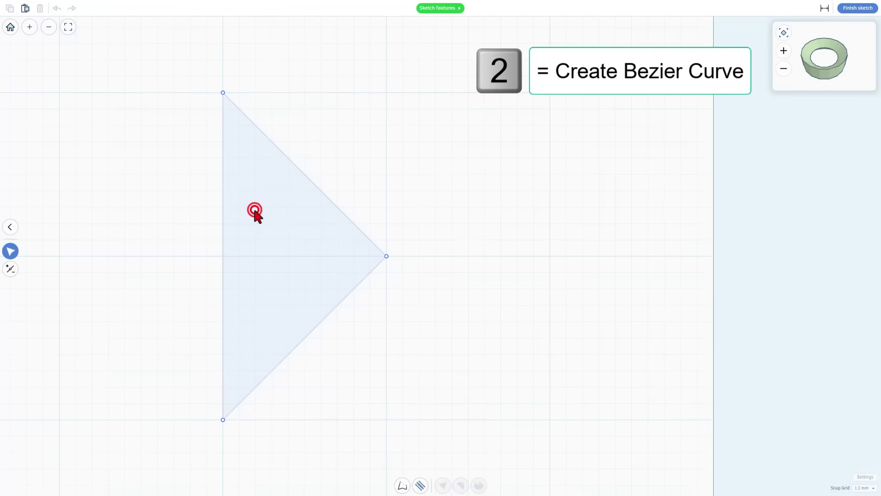
click(223, 211)
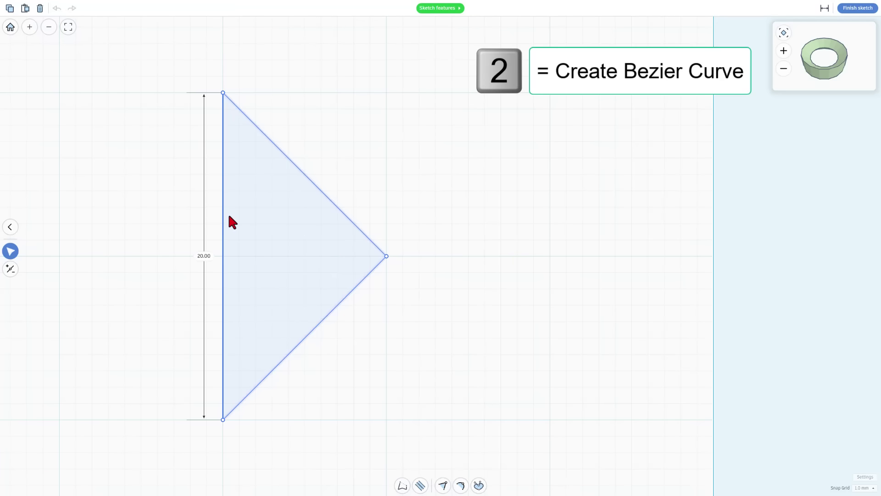
key(2)
click(472, 165)
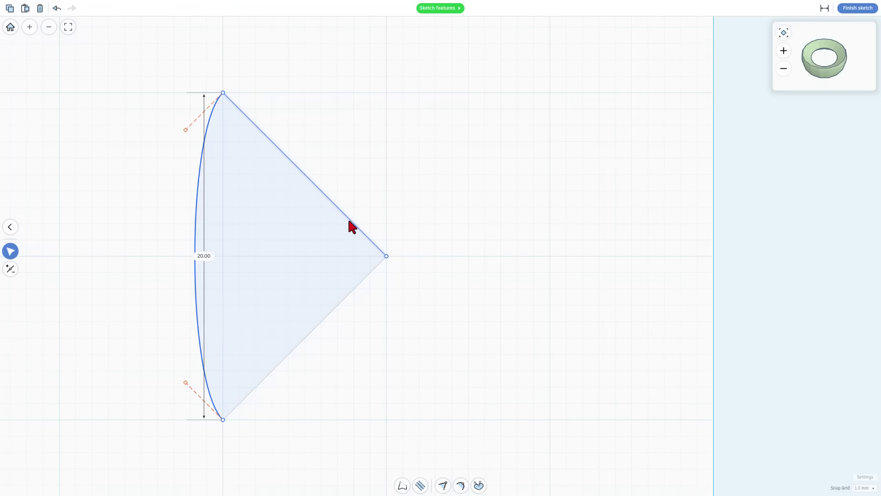
click(856, 10)
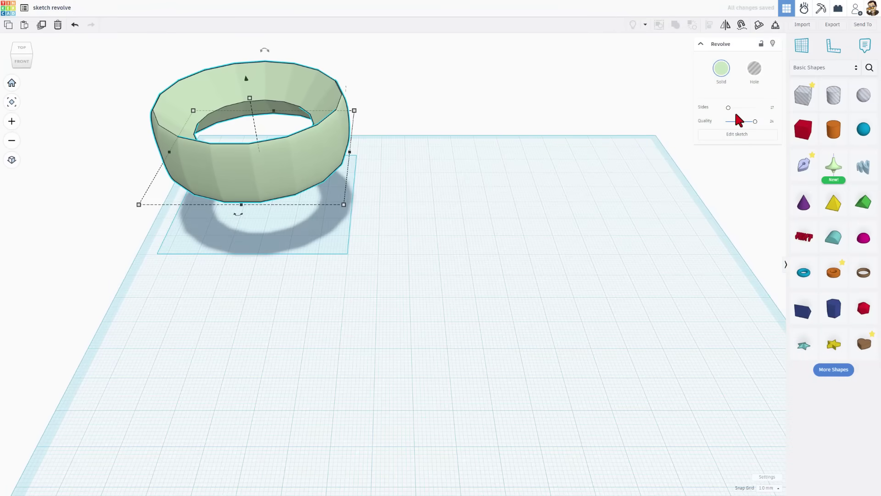
Raise the ring's sides to about 93, drop it onto the workplane, and add a second Revolve sketch
drag(728, 108, 747, 109)
key(d)
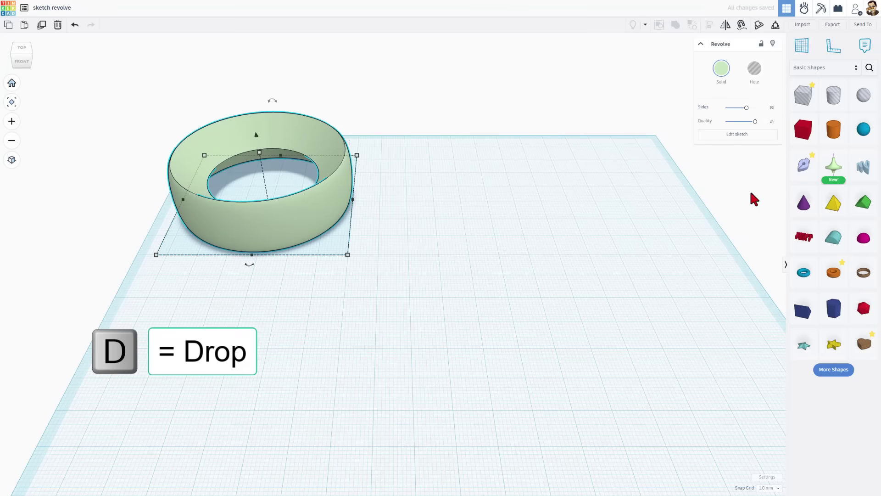
mouse_move(834, 172)
mouse_down()
mouse_move(599, 228)
mouse_move(497, 241)
mouse_move(490, 253)
mouse_move(498, 255)
mouse_up()
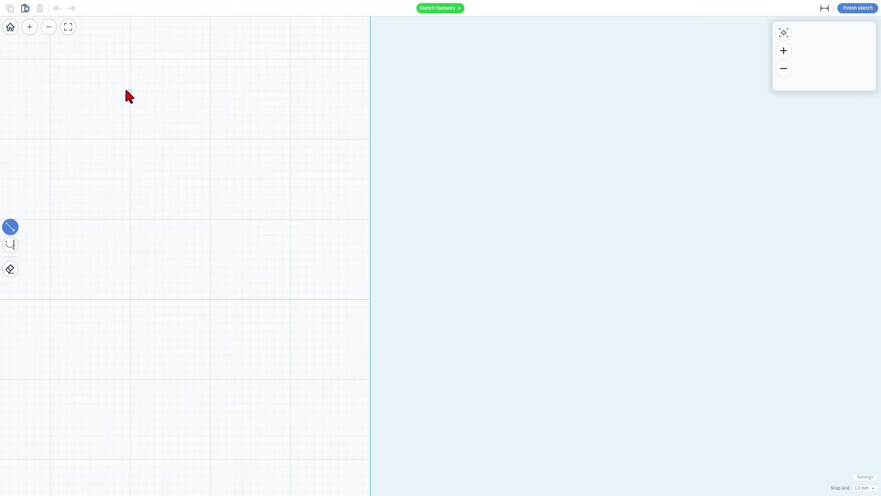
Open the sketching guide and page through its Pen Tool, Edit Tool, Actions and Add Points sections
click(425, 10)
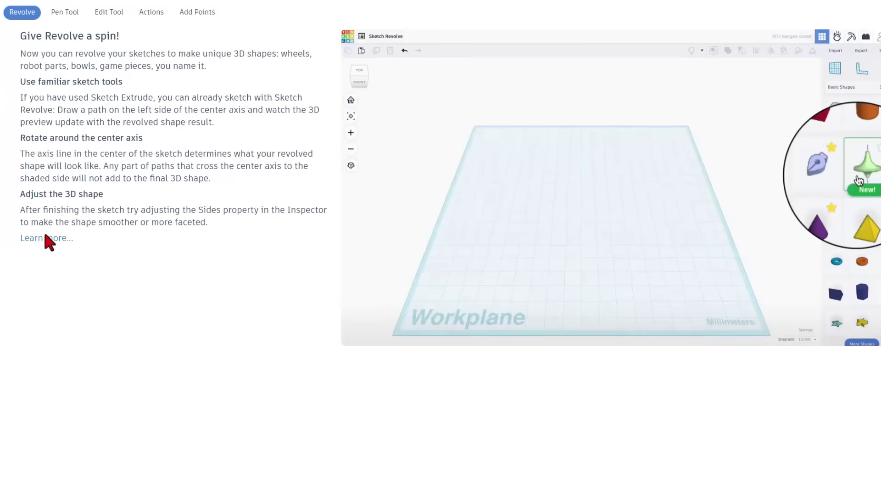
click(76, 16)
click(111, 12)
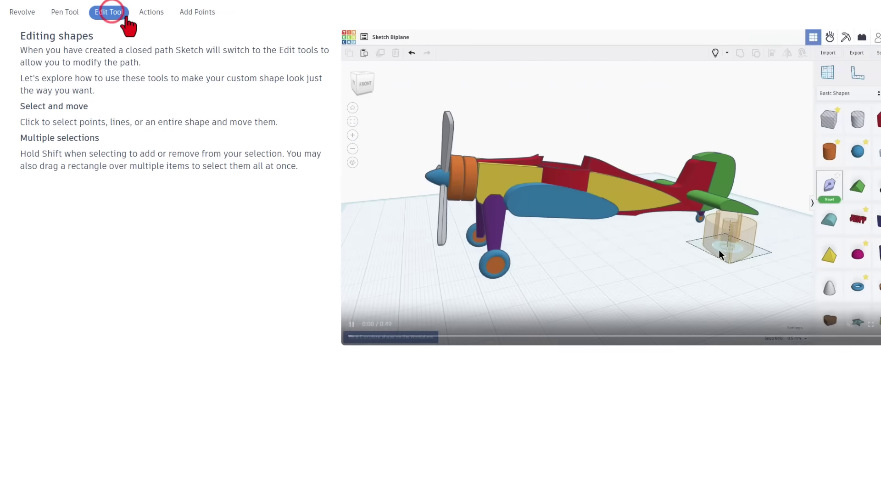
click(149, 14)
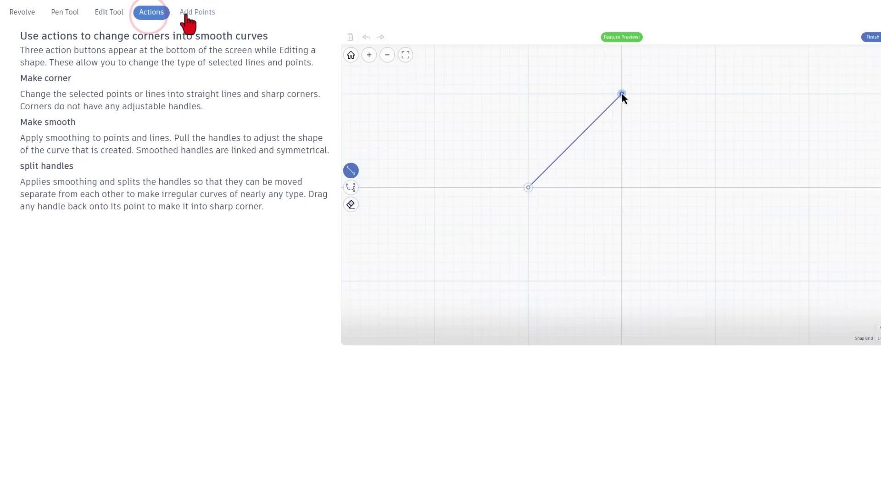
click(187, 16)
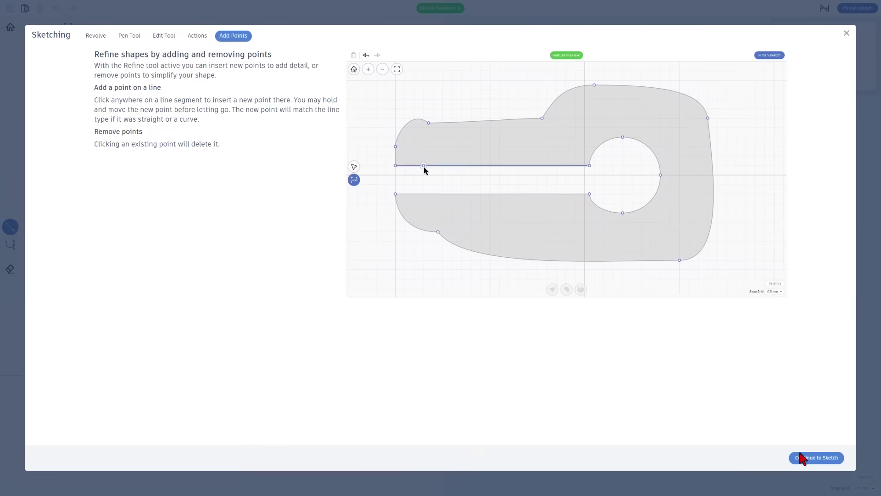
Close the tutorial, draw a 30 mm vertical axis line, and start the pawn's curved head
click(800, 458)
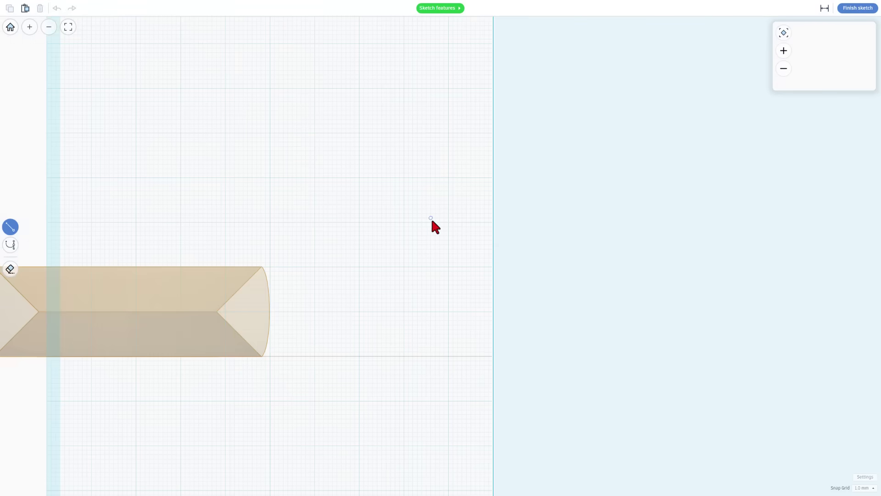
click(493, 356)
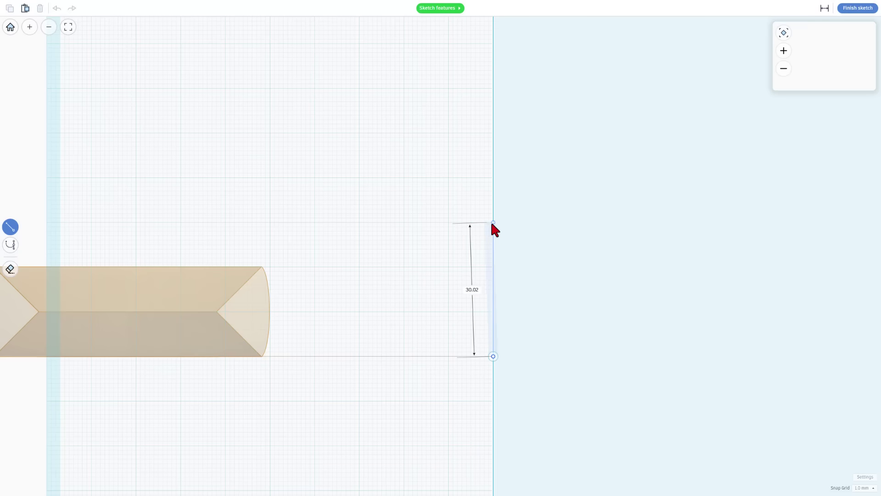
click(492, 223)
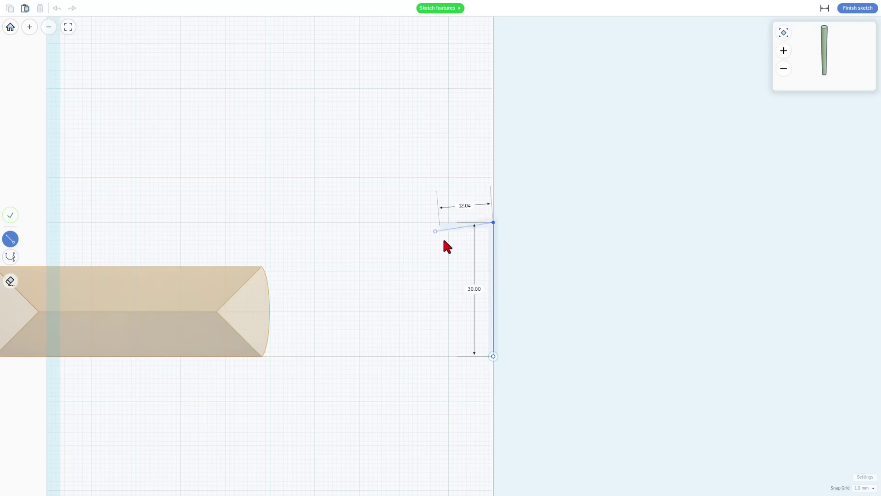
key(2)
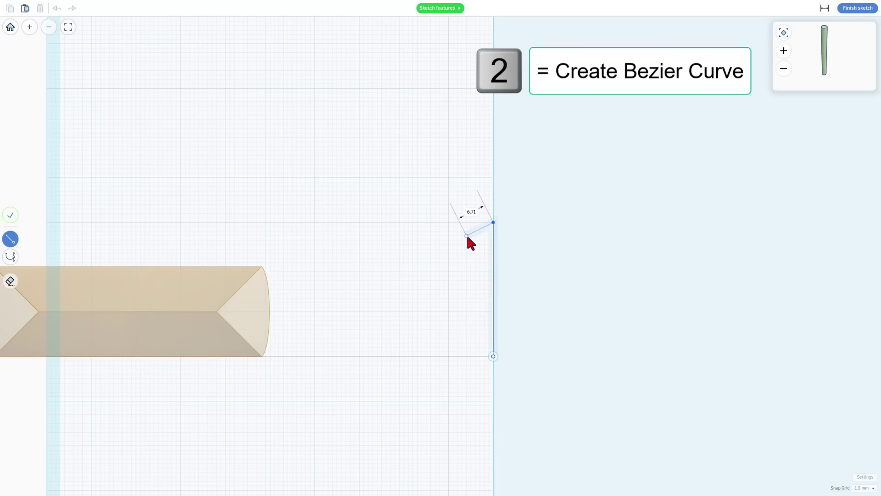
key(2)
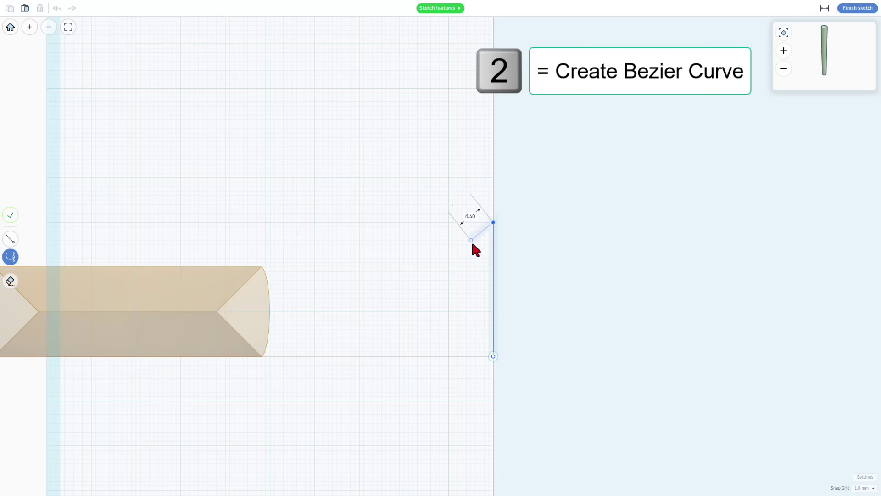
click(462, 244)
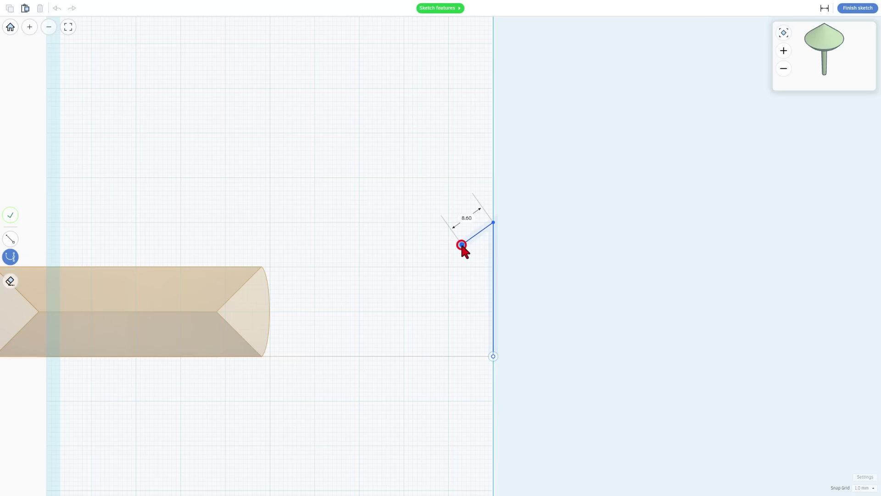
mouse_move(462, 246)
mouse_down()
mouse_move(458, 260)
mouse_move(466, 260)
mouse_up()
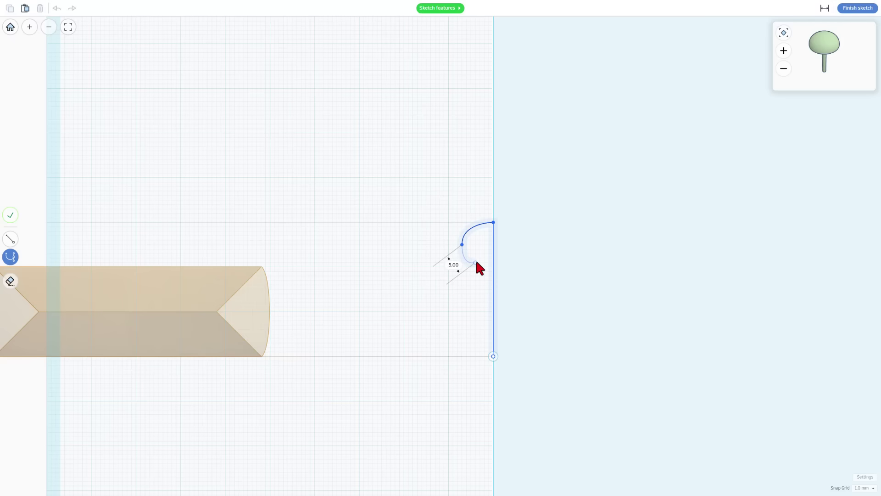
click(475, 262)
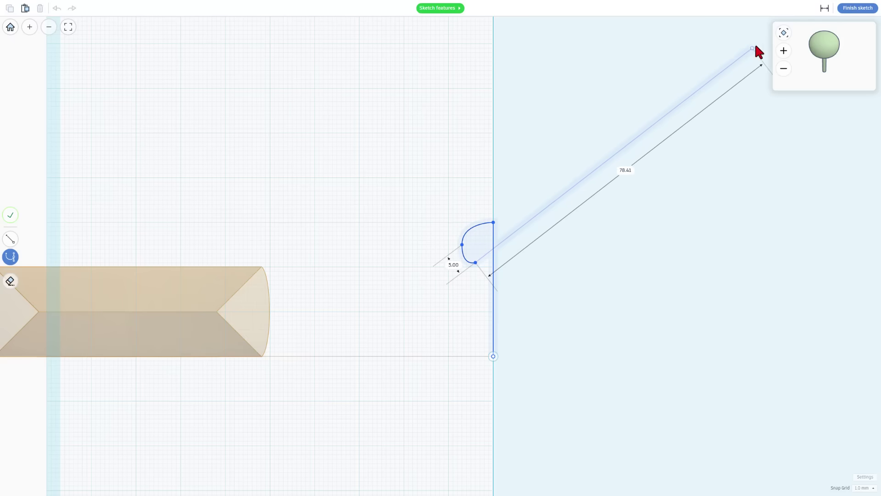
click(824, 9)
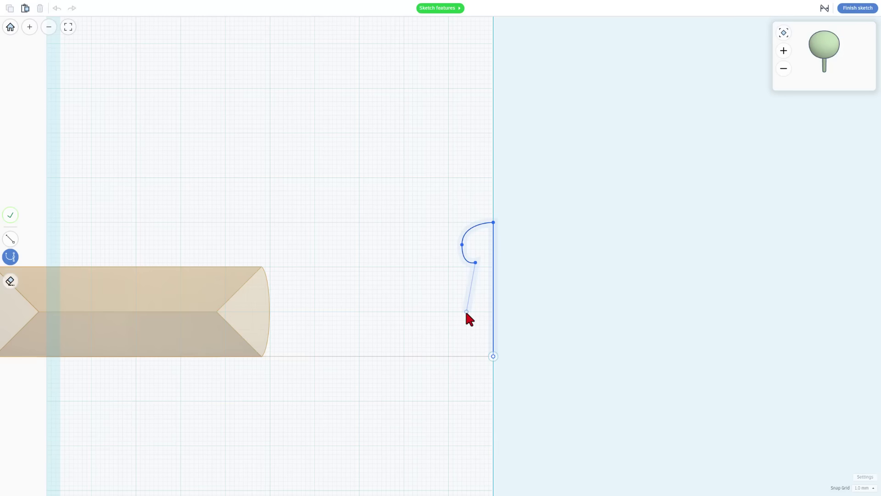
Add neck, collar and flared-base points, then close the pawn profile back to the axis
drag(467, 312, 444, 314)
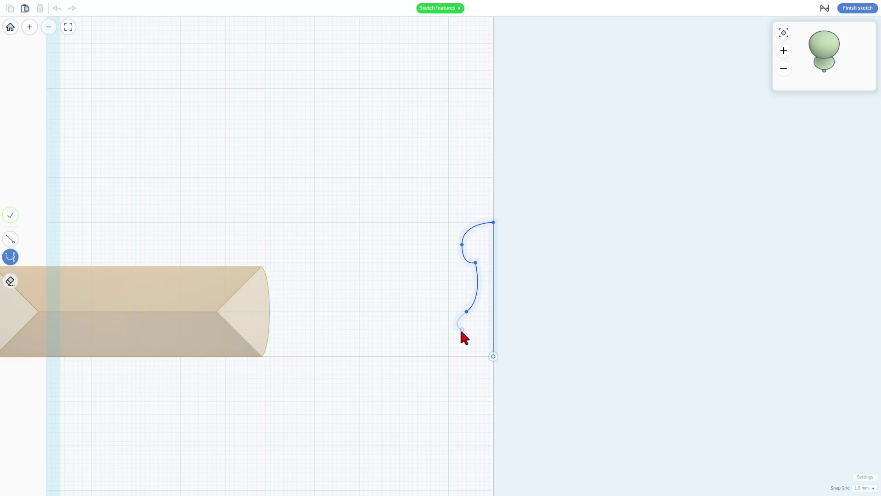
drag(455, 332, 467, 330)
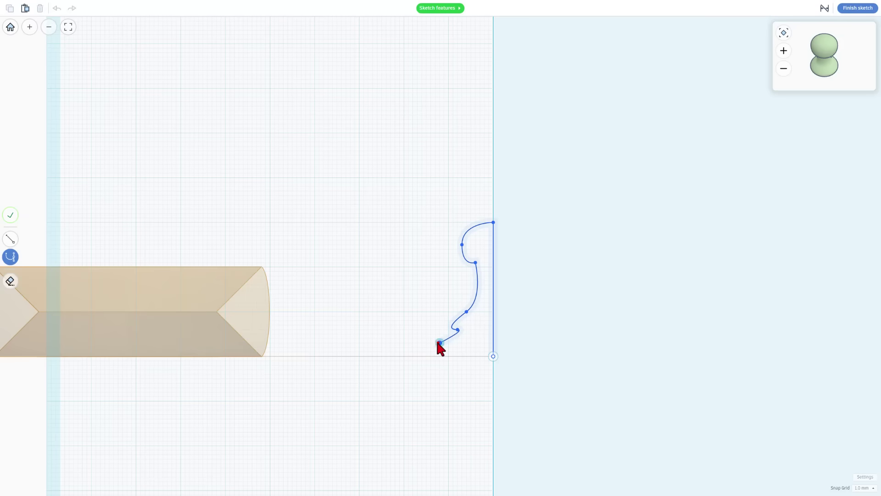
drag(440, 343, 410, 343)
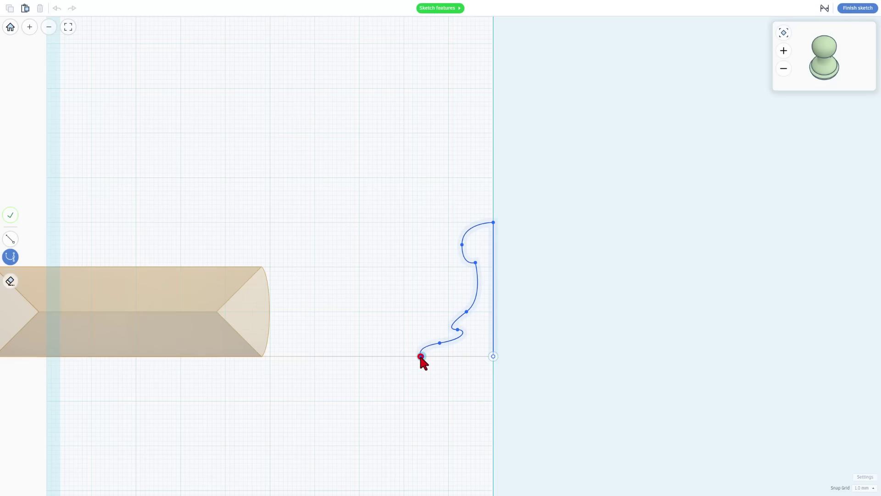
click(420, 356)
click(493, 356)
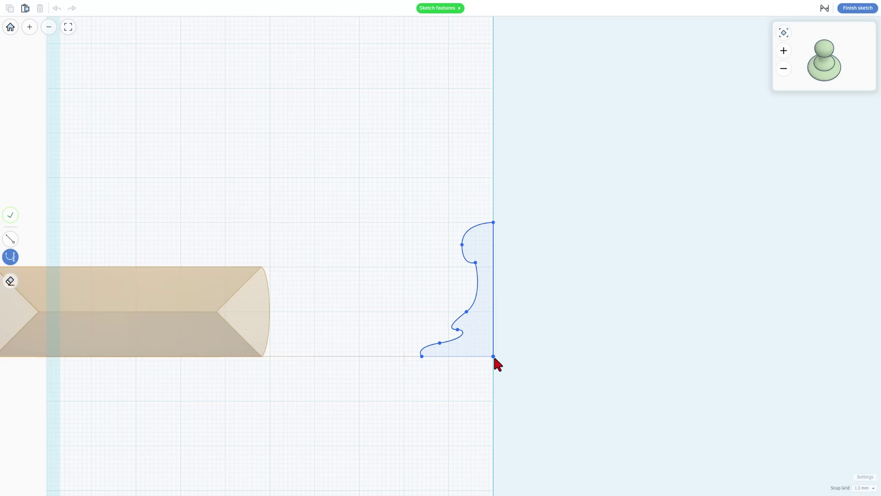
click(493, 356)
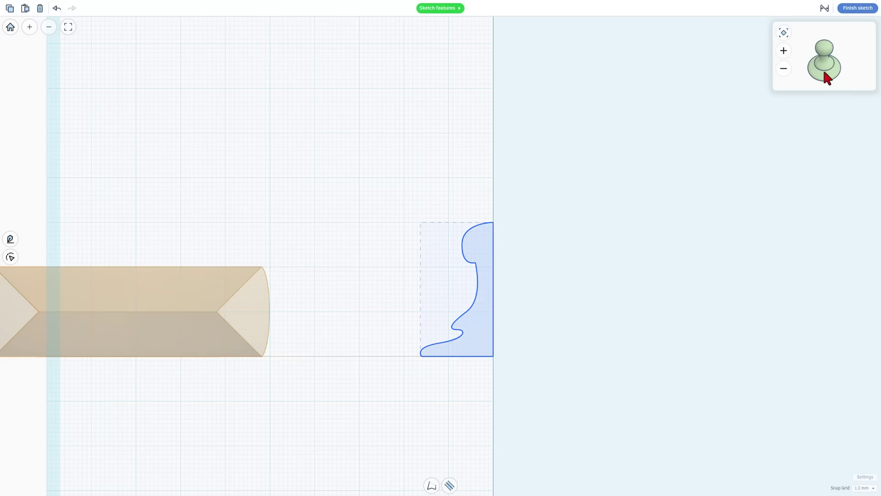
mouse_move(825, 72)
mouse_down()
mouse_move(842, 63)
mouse_move(826, 64)
mouse_up()
Reshape the pawn's neck and head by moving profile points and splitting their curve handles
double_click(474, 312)
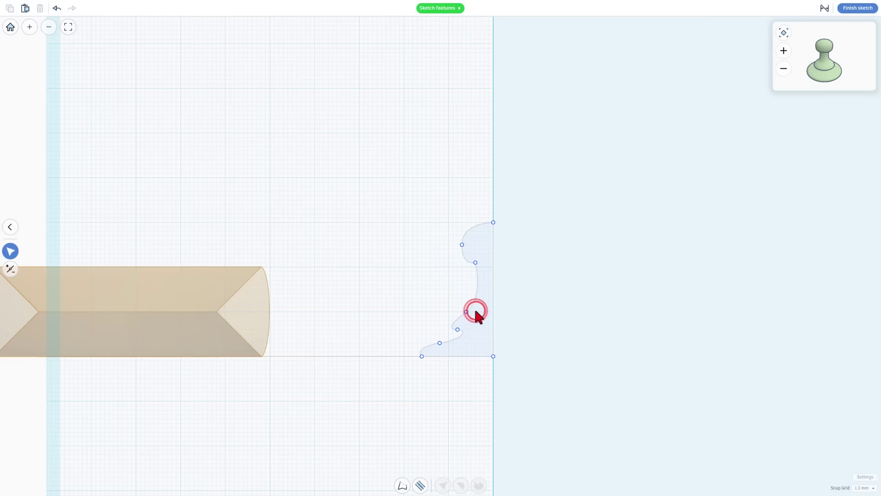
drag(466, 311, 486, 279)
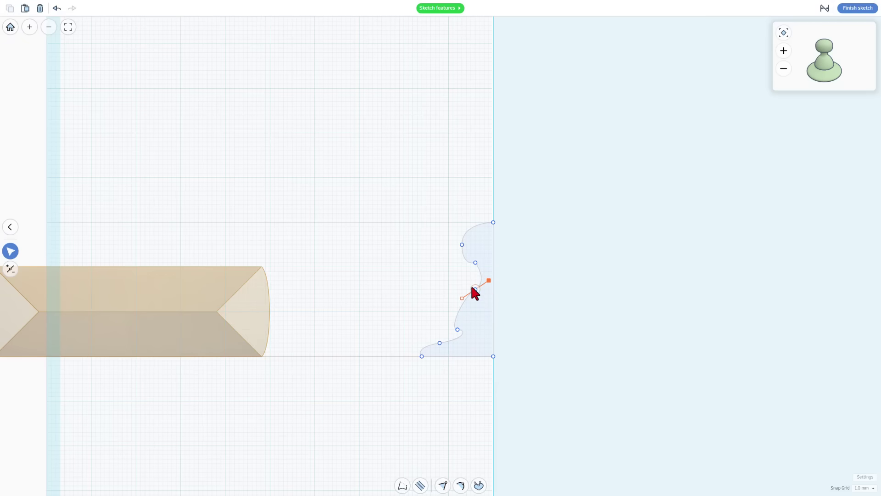
click(475, 289)
key(3)
drag(489, 279, 487, 272)
drag(461, 244, 467, 240)
drag(457, 329, 462, 294)
key(3)
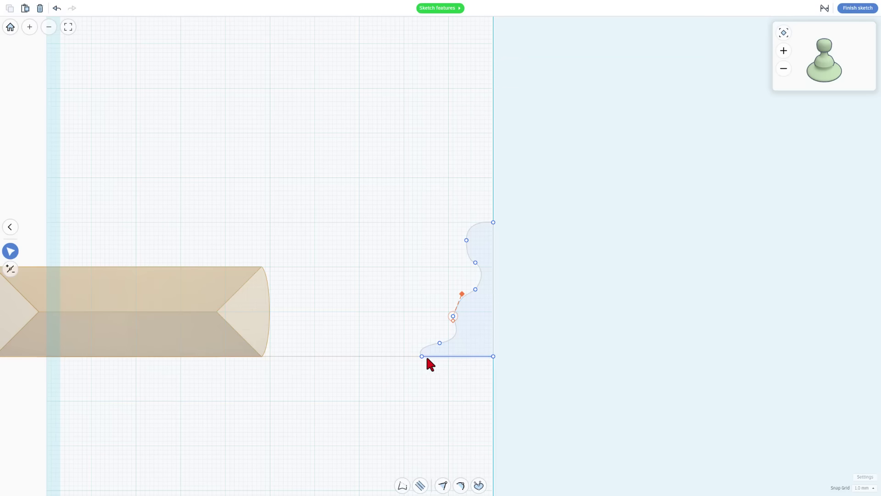
Pull the base inward and straighten and tilt the lower segments to refine the pawn's foot
drag(422, 356, 458, 340)
key(1)
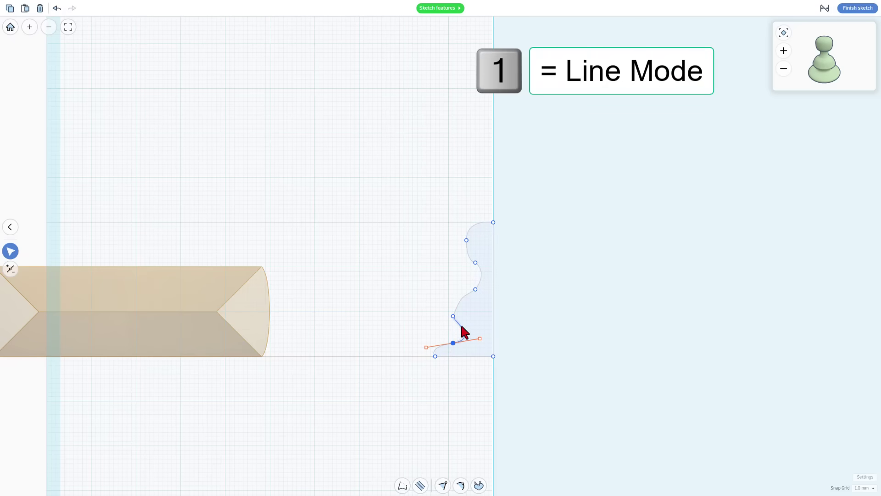
click(452, 328)
click(462, 329)
key(1)
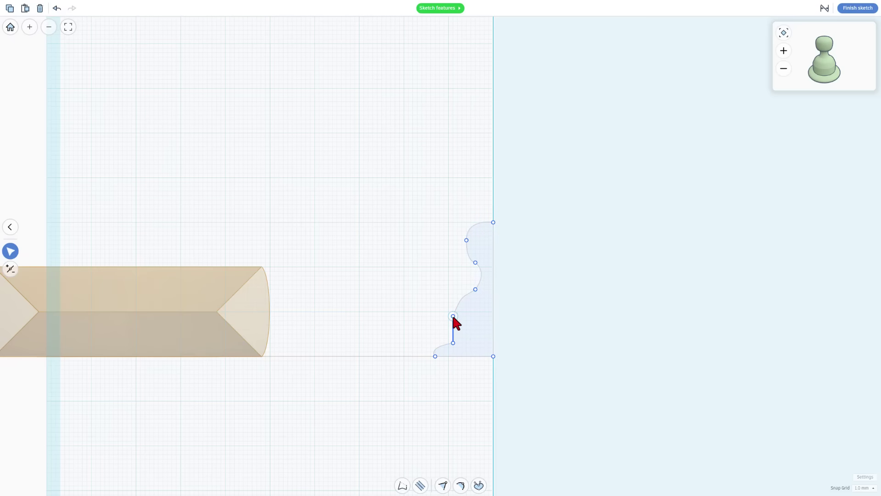
drag(453, 316, 466, 321)
click(452, 342)
drag(426, 347, 431, 343)
click(401, 305)
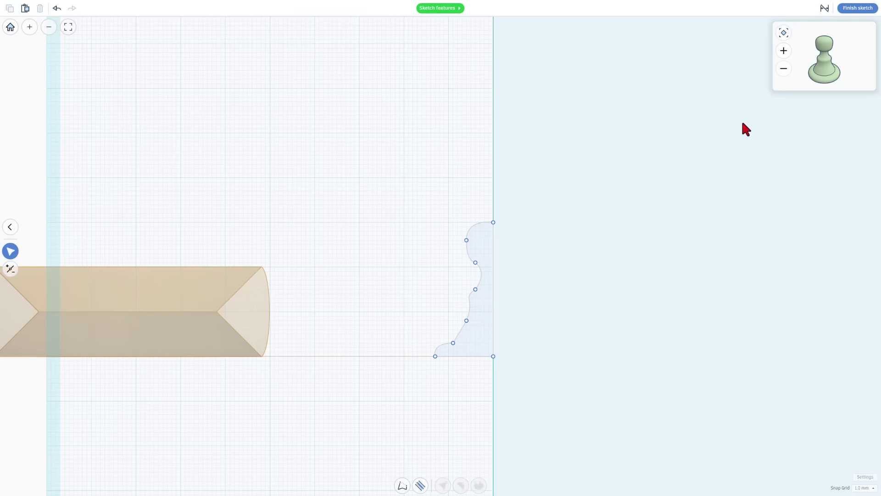
Revolve the pawn, colour it with the white preset, and add a new Revolve shape
click(845, 9)
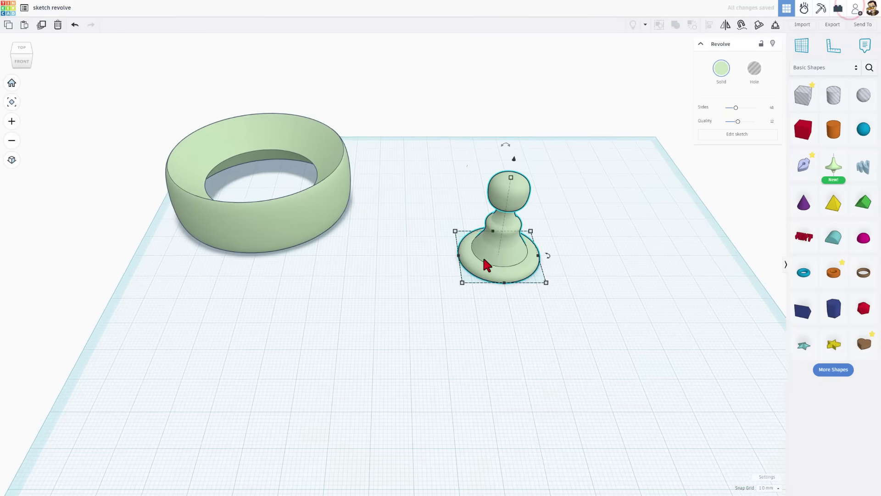
right_drag(478, 266, 500, 234)
click(721, 68)
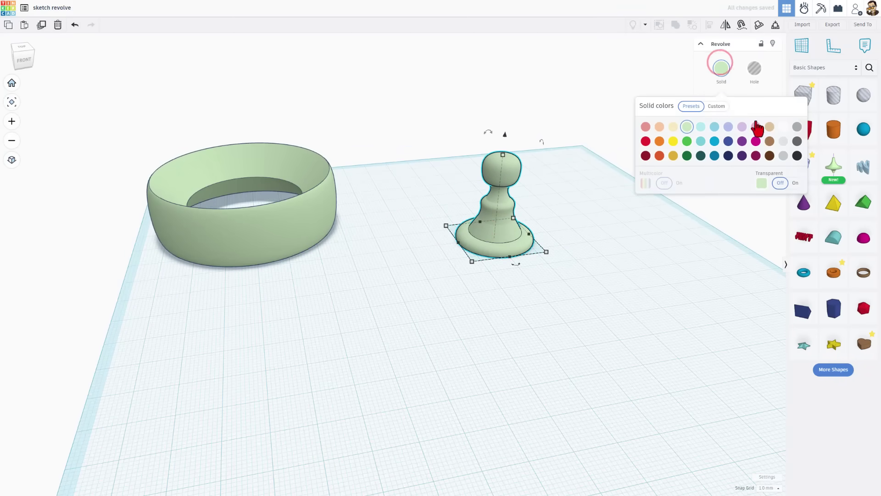
click(783, 127)
click(544, 299)
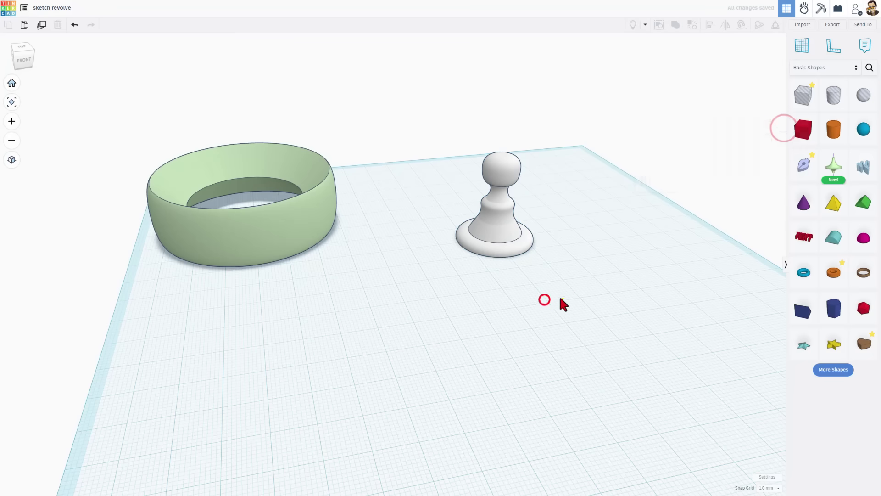
right_drag(554, 298, 505, 295)
mouse_move(833, 166)
mouse_down()
mouse_move(574, 206)
mouse_move(523, 311)
mouse_up()
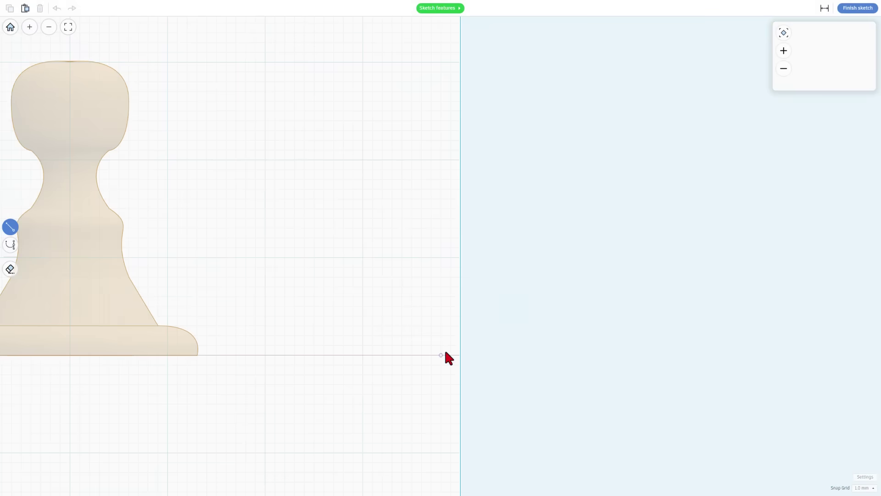
Draw a 7 by 2 rectangle against the axis and round its outer top corner
mouse_move(460, 355)
mouse_down()
mouse_move(393, 355)
mouse_move(392, 335)
mouse_move(460, 336)
mouse_move(460, 354)
mouse_up()
click(410, 345)
click(394, 336)
key(2)
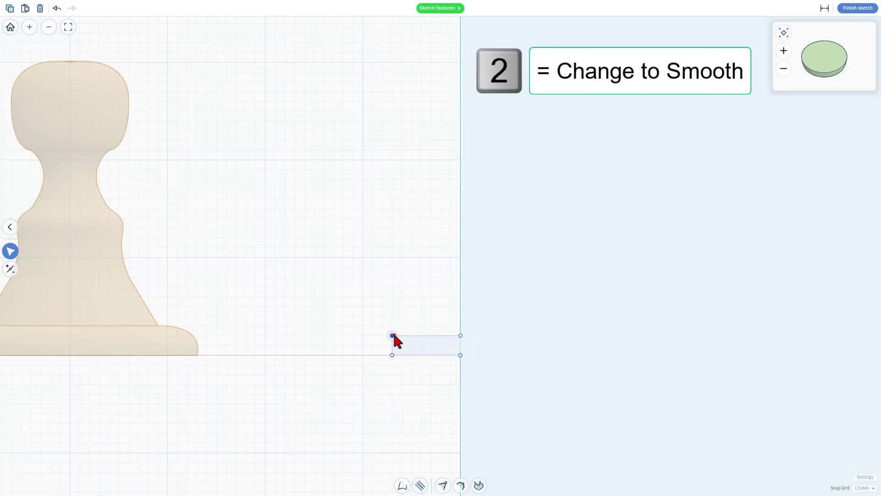
click(393, 335)
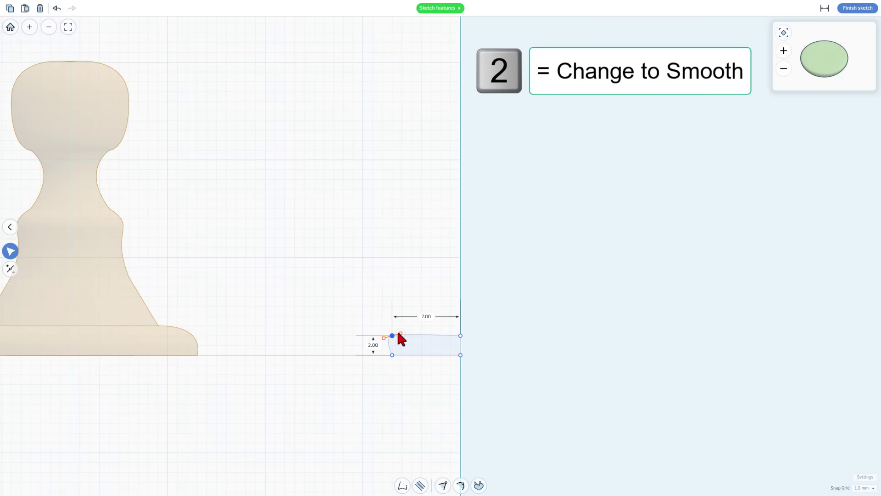
drag(402, 333, 371, 355)
click(385, 369)
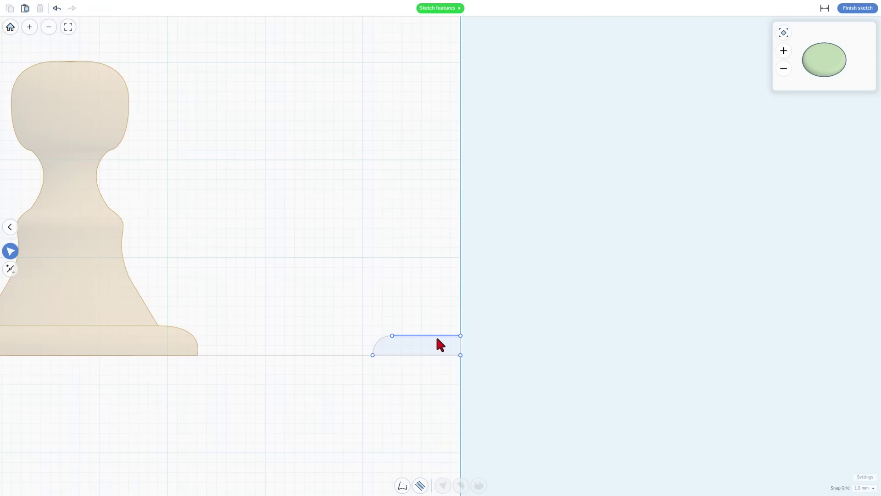
Draw a closed stem profile from the base: a tall curve up, a 2 mm flat top, a curved side down
key(p)
click(400, 316)
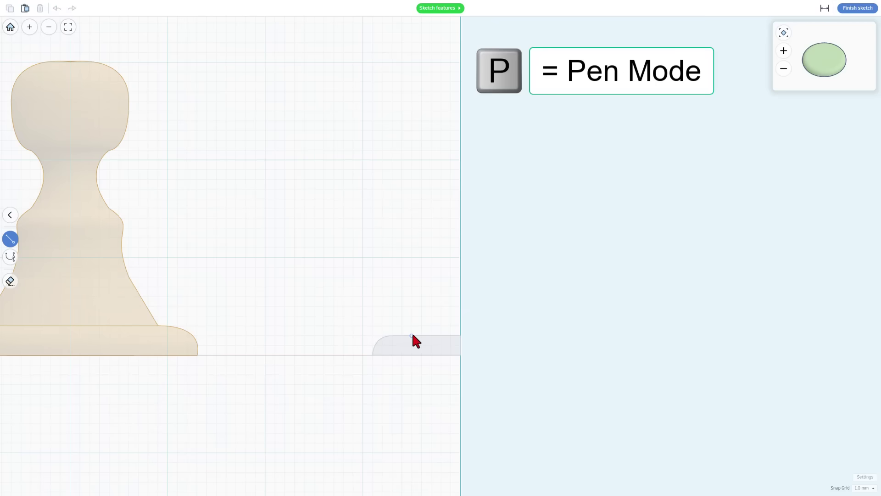
key(2)
click(431, 335)
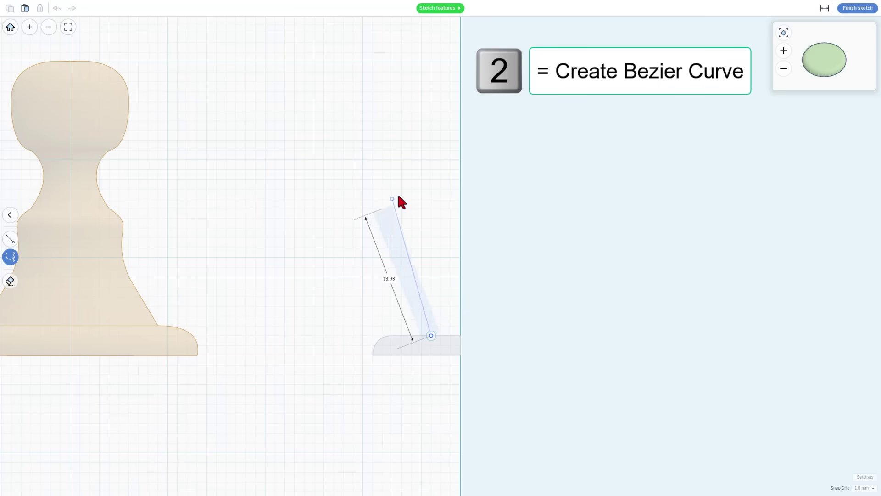
click(403, 190)
key(ctrl+v)
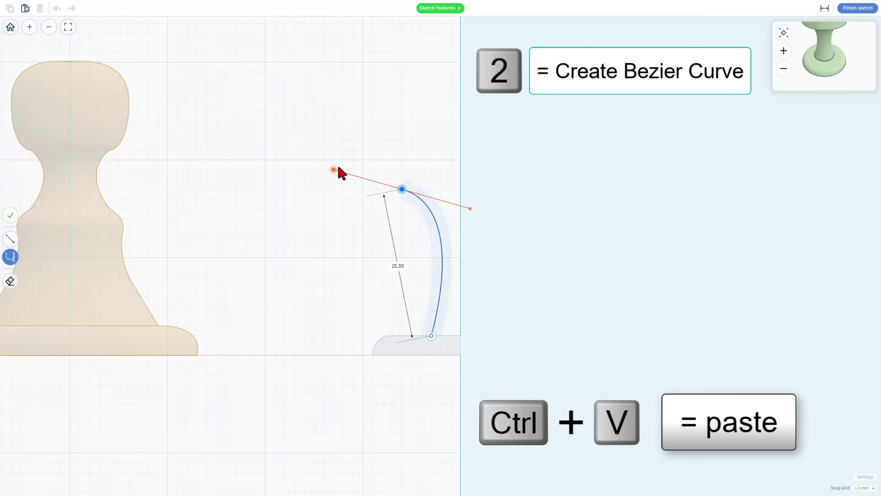
key(1)
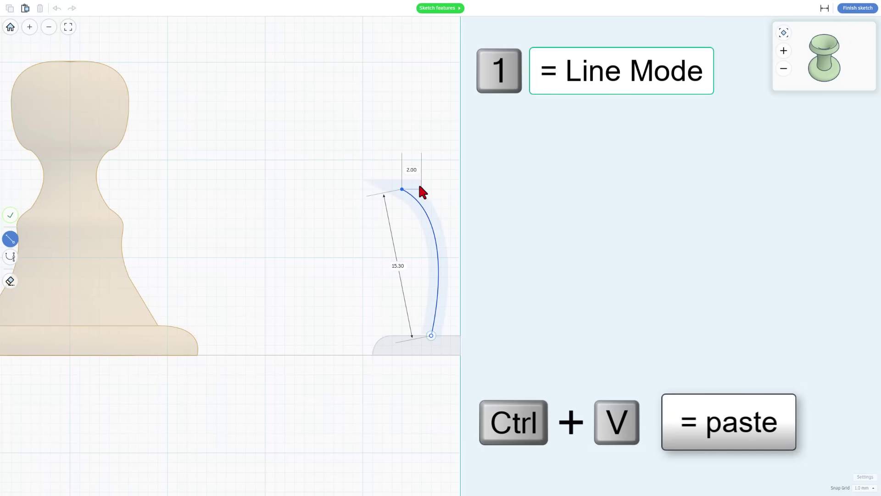
click(420, 188)
key(2)
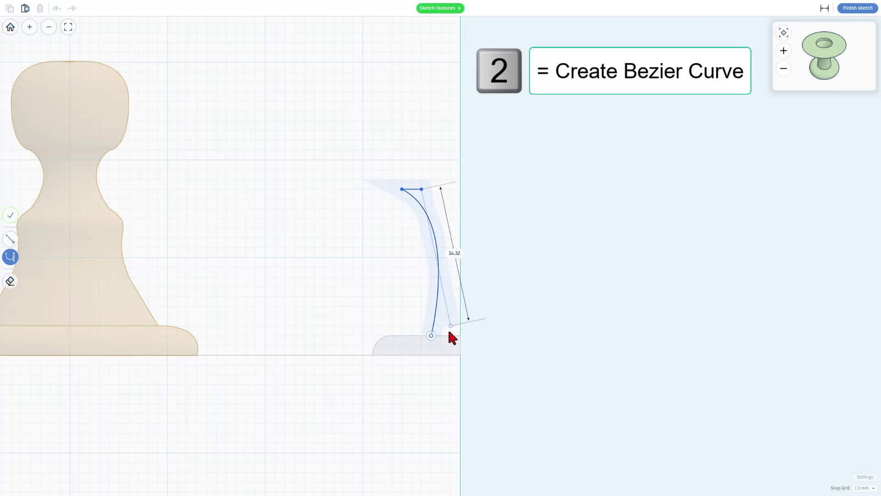
drag(449, 334, 436, 441)
key(1)
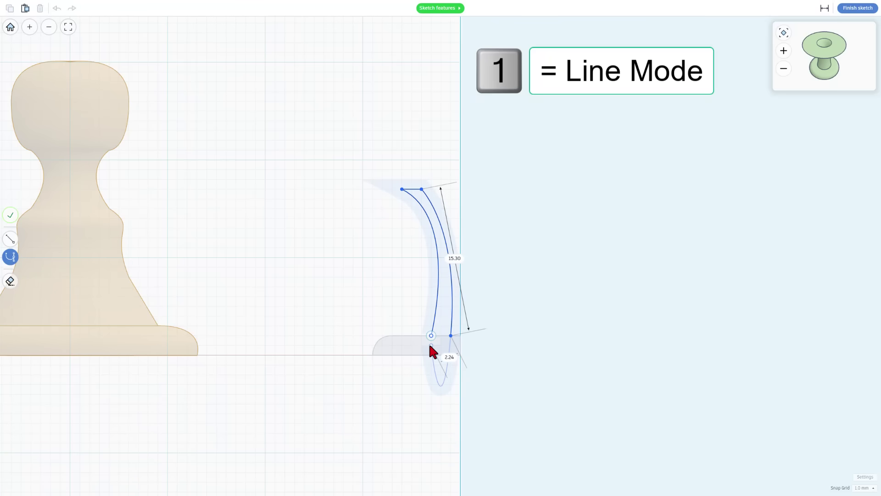
click(431, 336)
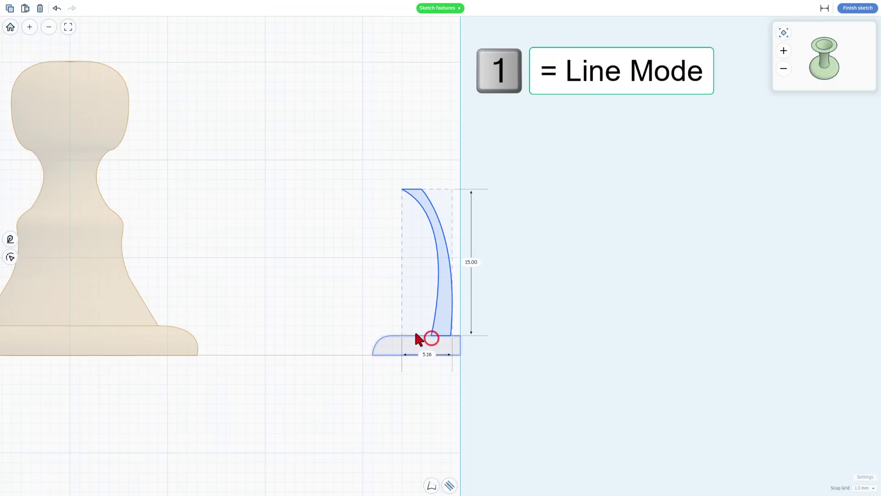
Nudge the stem left, raise its top edge, and reshape a curve tangent for a stronger flare
drag(838, 68, 822, 76)
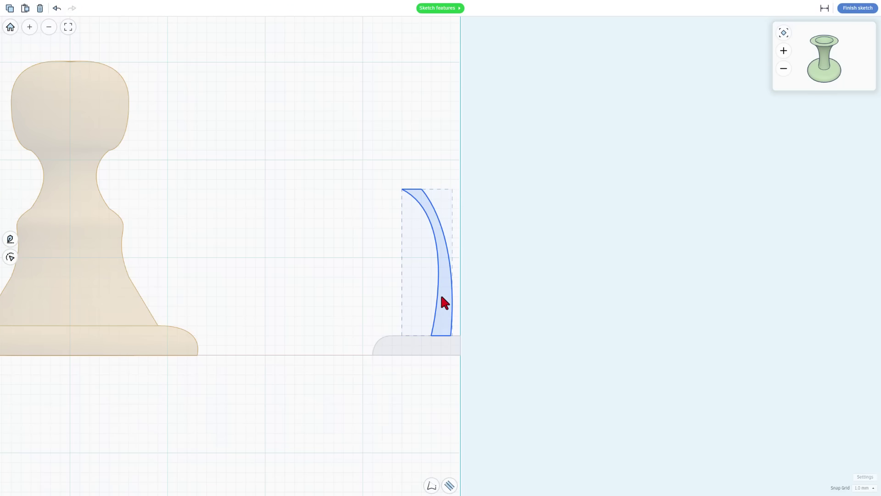
key(Left)
key(Left)
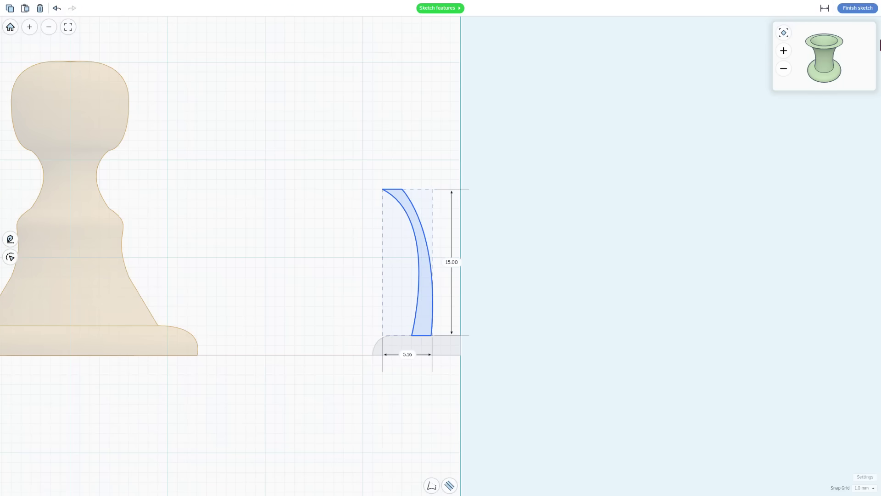
click(394, 196)
click(394, 190)
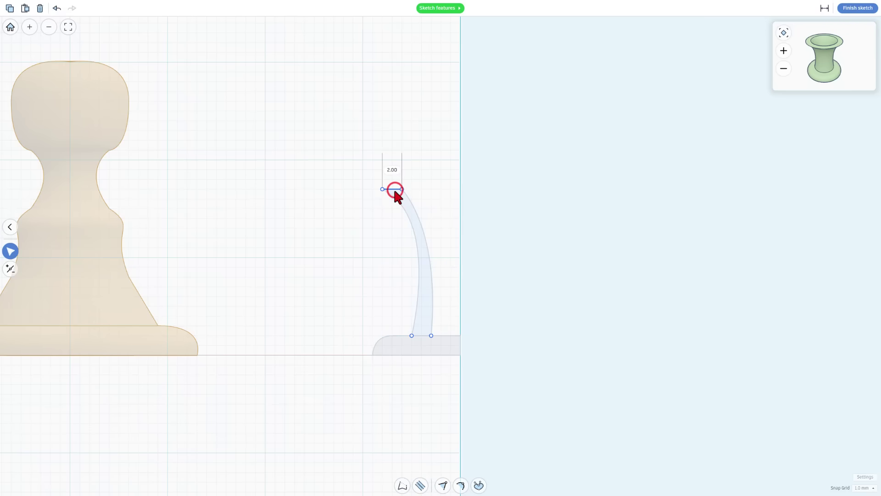
key(Up)
key(Up)
key(Up)
key(Up)
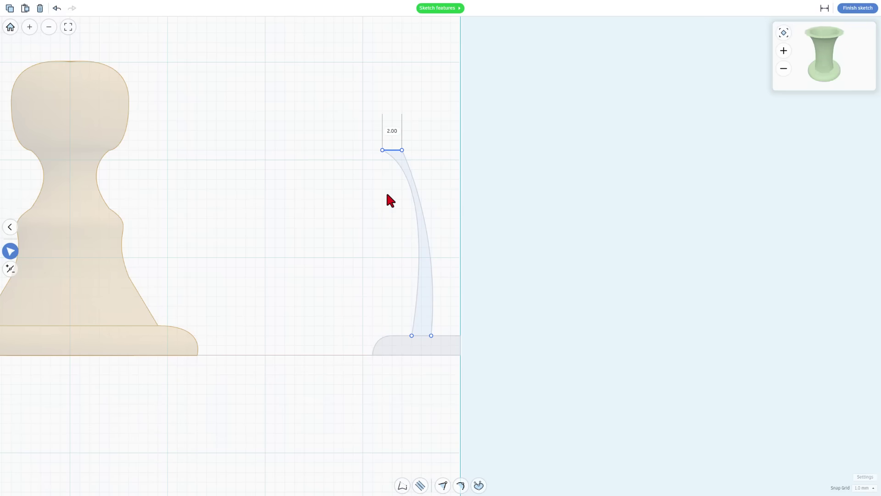
click(417, 267)
click(441, 182)
drag(435, 200, 427, 239)
click(396, 205)
Draw a small half-round ridge profile and place it against the stem
click(434, 180)
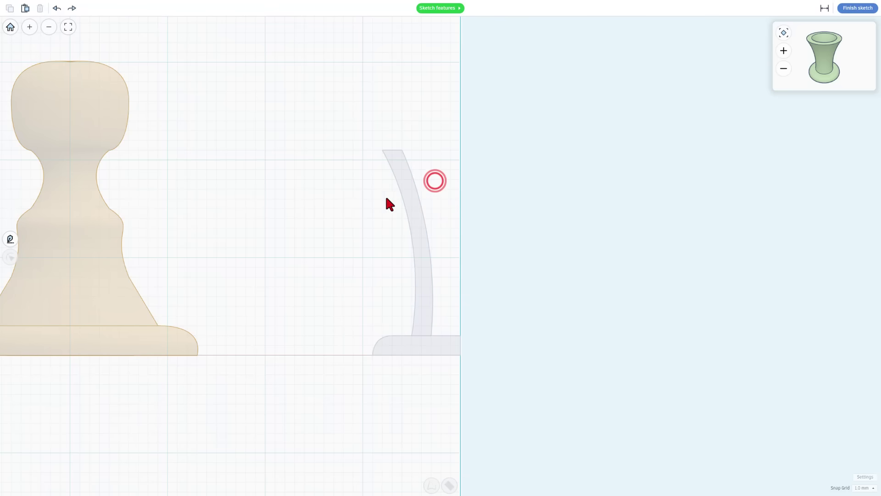
key(p)
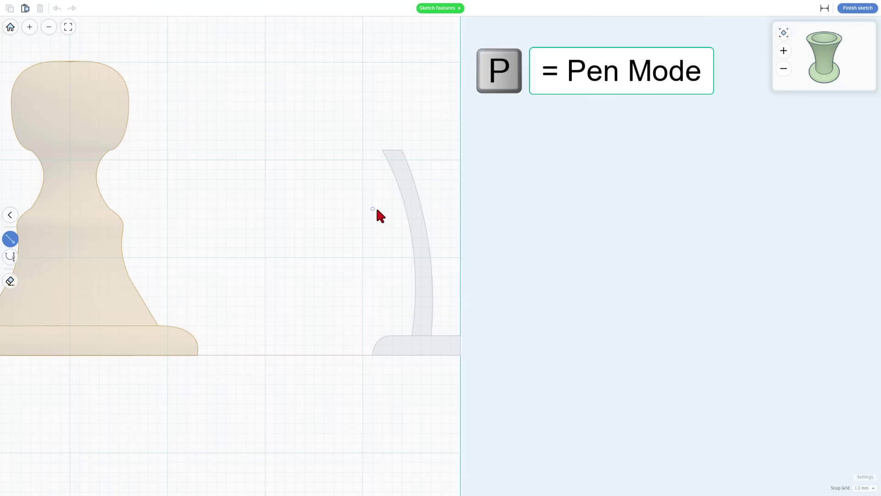
click(373, 190)
key(2)
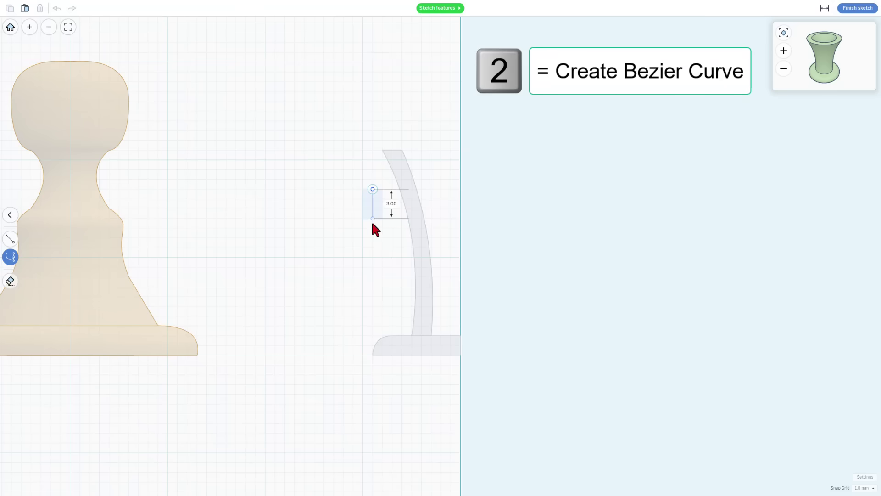
mouse_move(372, 223)
mouse_down()
mouse_move(397, 233)
mouse_move(392, 220)
mouse_move(389, 230)
mouse_up()
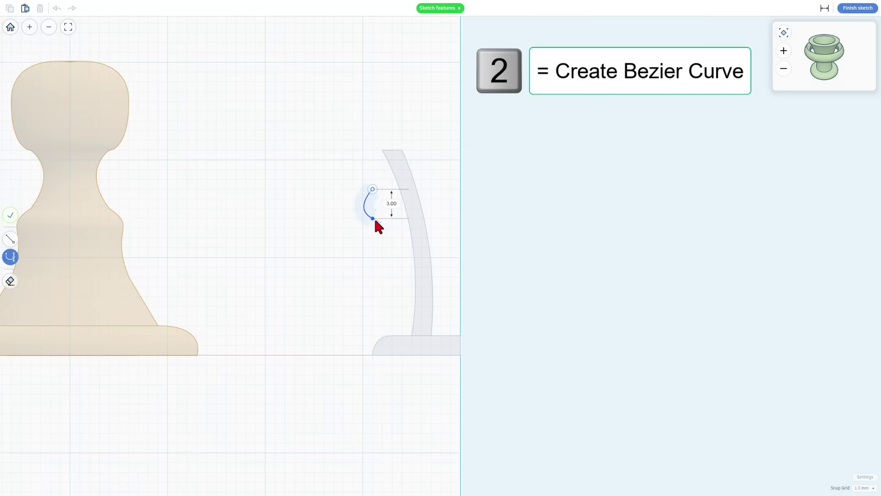
key(1)
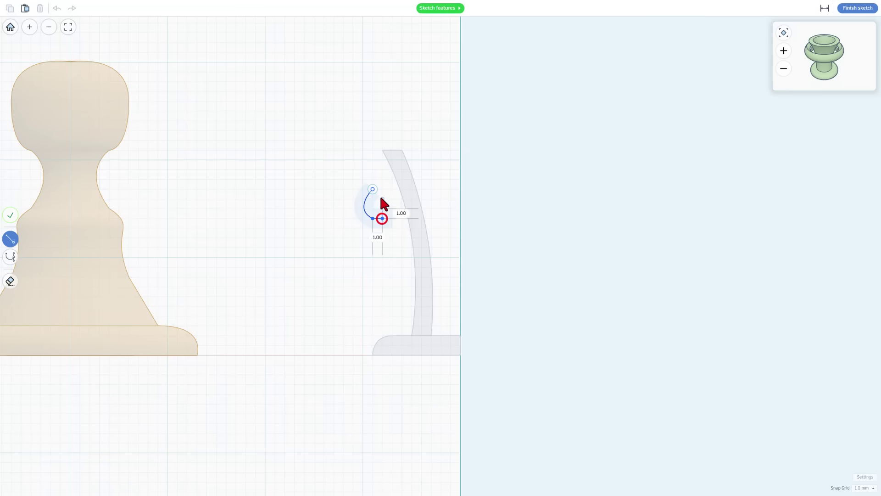
click(382, 189)
click(373, 189)
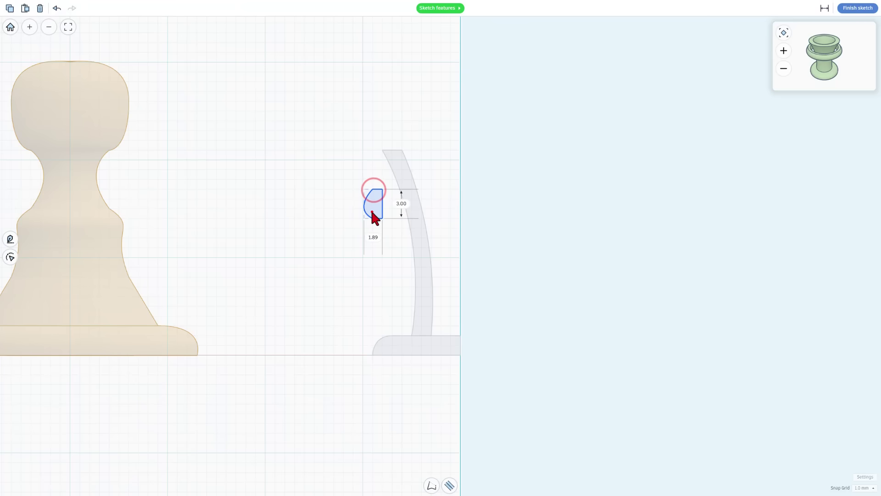
drag(372, 212, 401, 210)
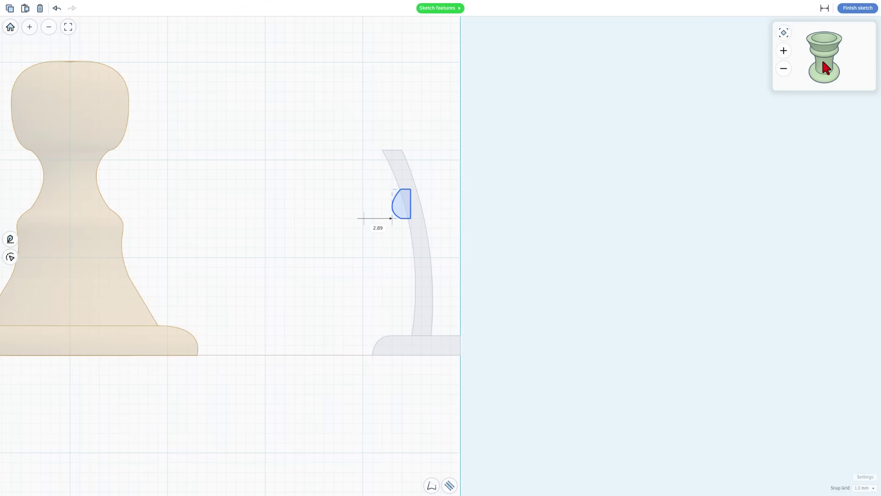
Copy the half-round ridge and move the copy lower down the stem
click(400, 211)
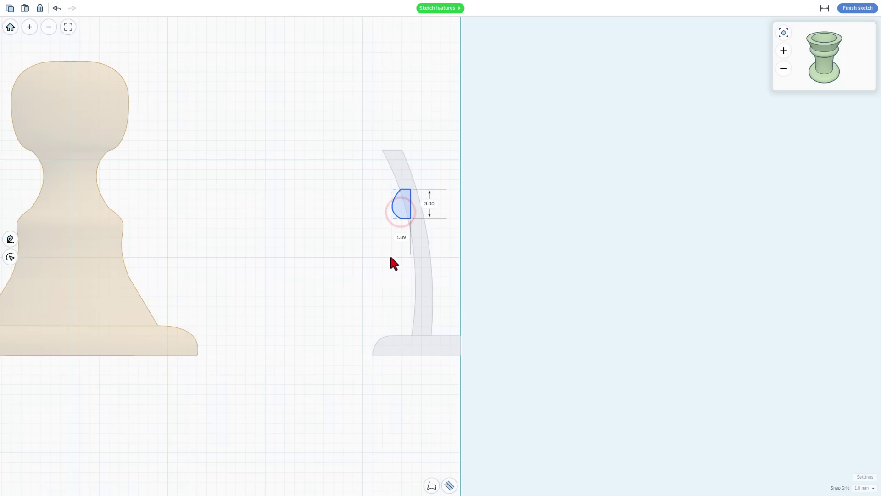
key(ctrl+c)
key(ctrl+v)
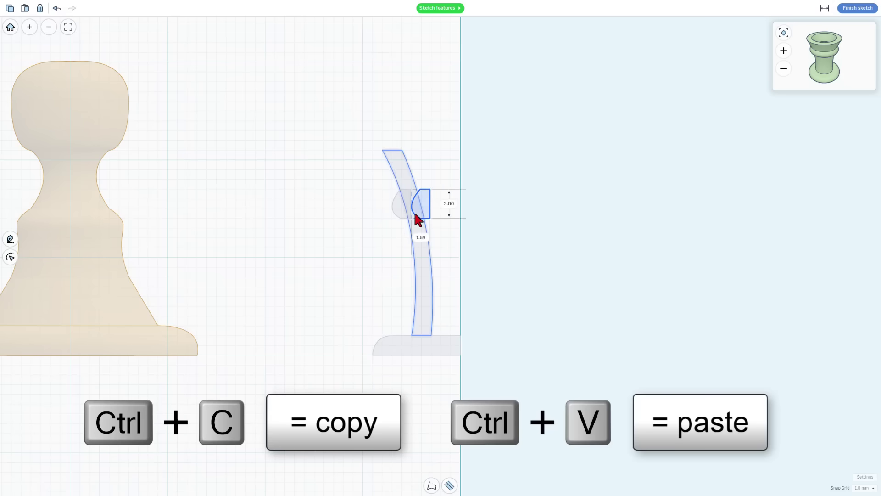
click(420, 205)
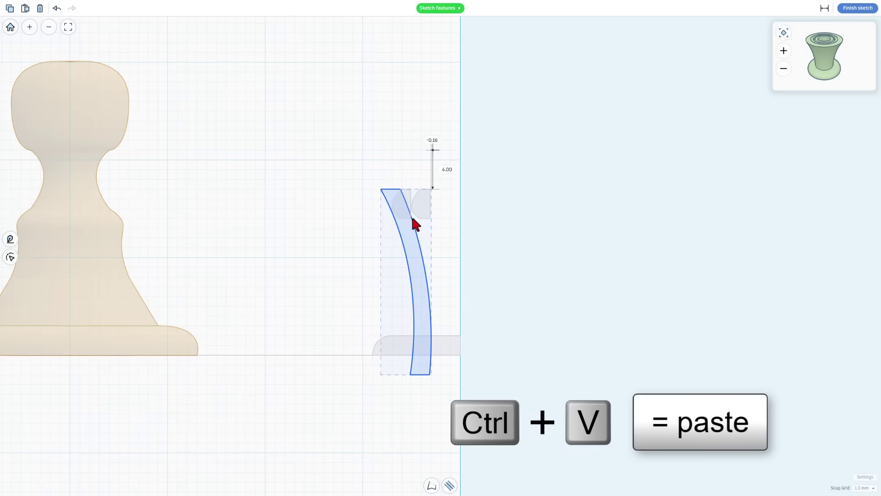
key(ctrl+z)
click(437, 200)
click(427, 202)
drag(423, 234, 416, 260)
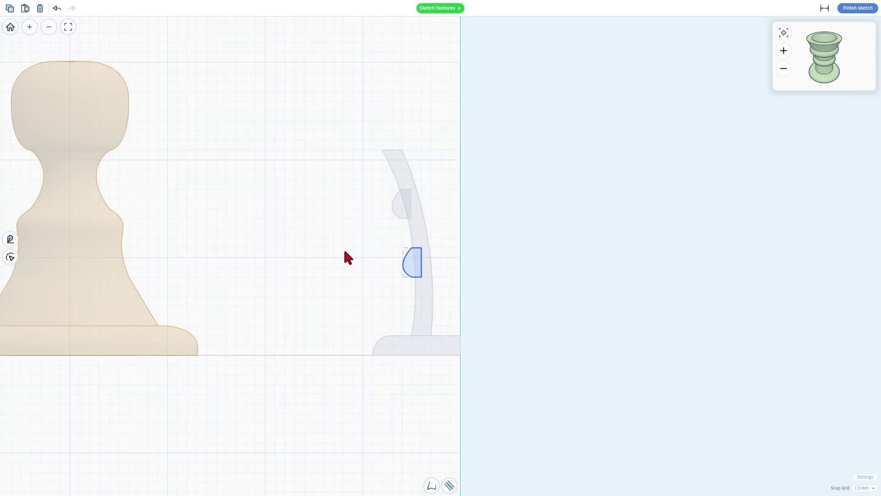
Flip the lower ridge with a negative width and edit its points into a pointed triangle
click(408, 270)
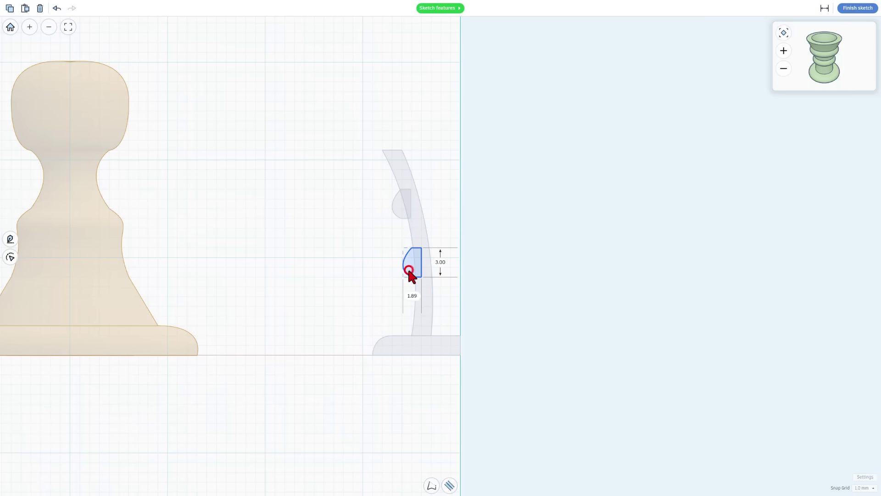
click(409, 296)
text(-1.89)
key(Return)
click(408, 265)
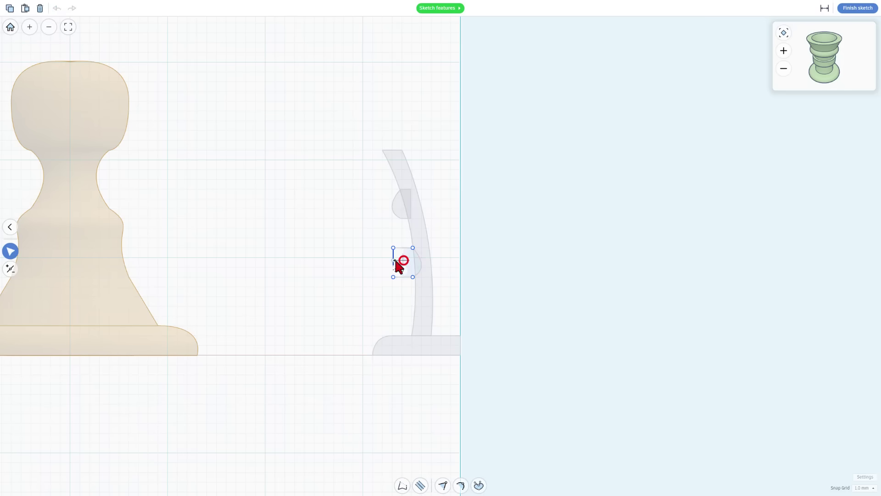
click(403, 260)
drag(392, 259, 393, 258)
click(380, 291)
click(389, 307)
click(393, 276)
key(Escape)
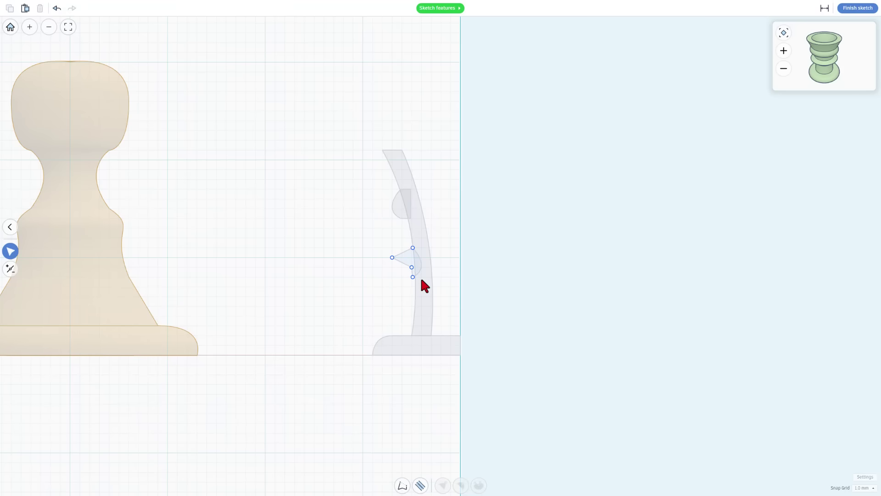
click(408, 257)
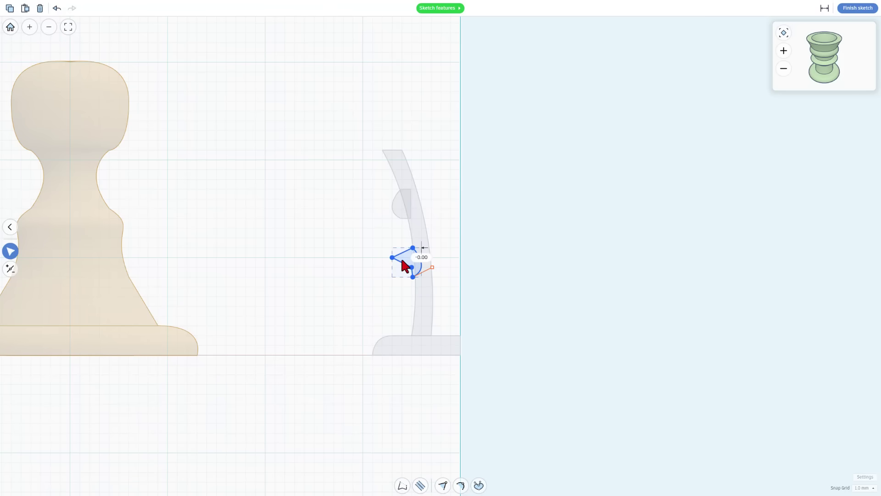
click(402, 259)
click(351, 312)
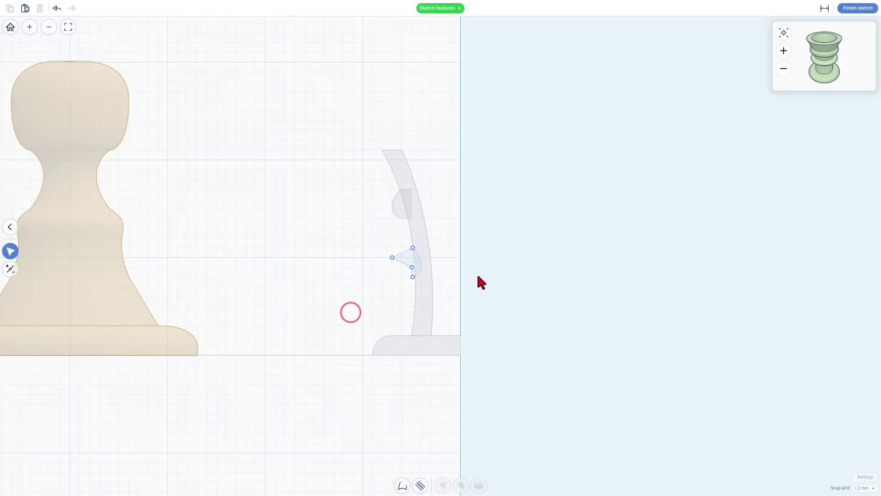
Finish the sketch, then make the green revolved piece see-through and solid again while orbiting
click(858, 8)
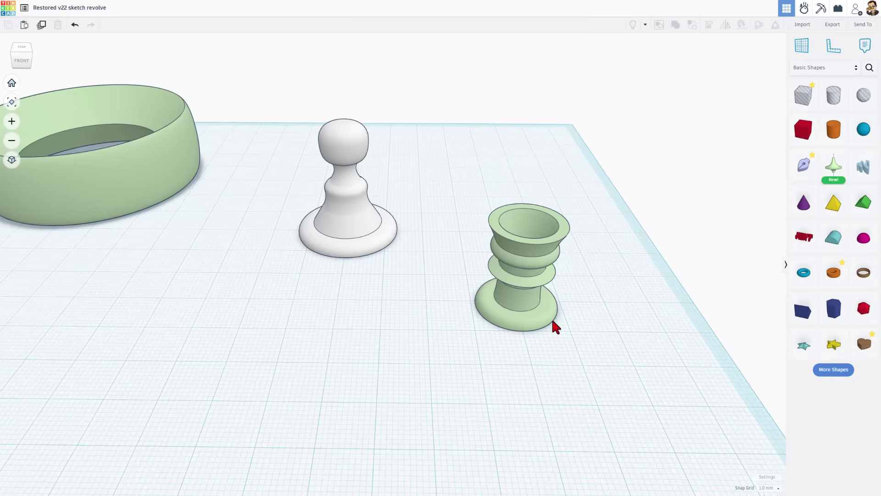
click(553, 318)
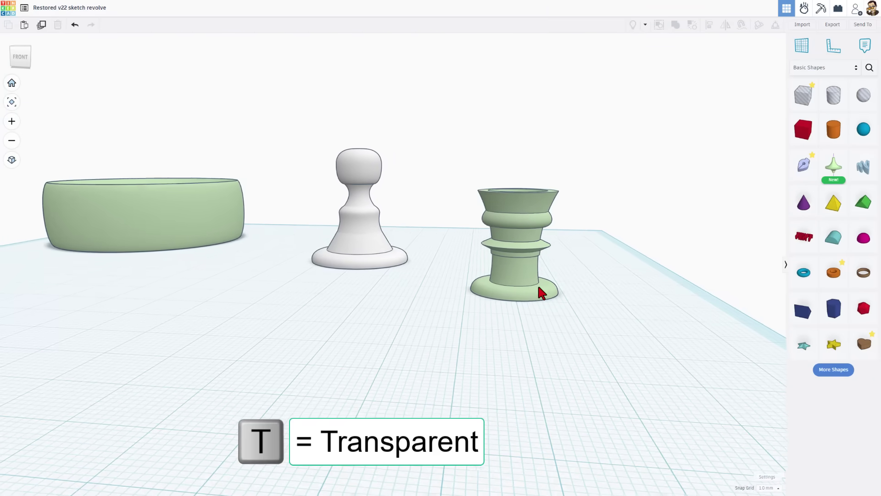
click(535, 287)
key(t)
right_drag(536, 299, 585, 309)
scroll(587, 283, up, 3)
click(592, 257)
click(480, 376)
key(t)
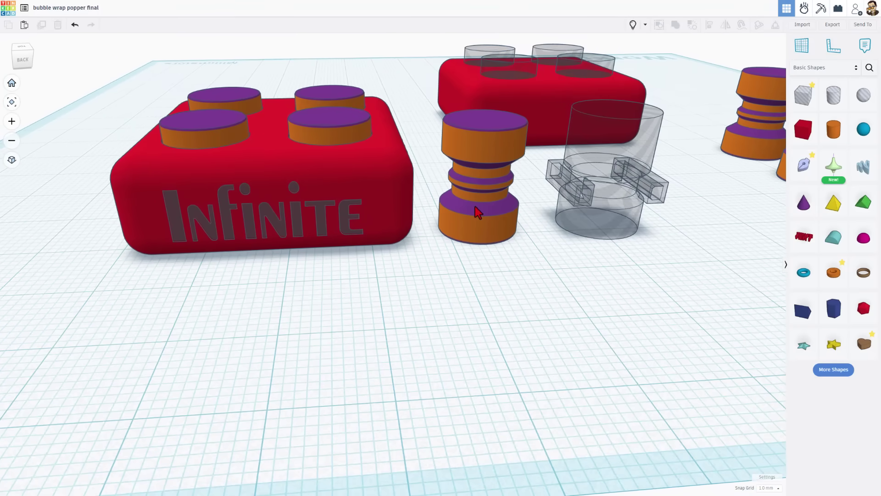
Orbit around the red Infinite blocks and the orange-and-purple column to inspect them
right_drag(446, 202, 394, 245)
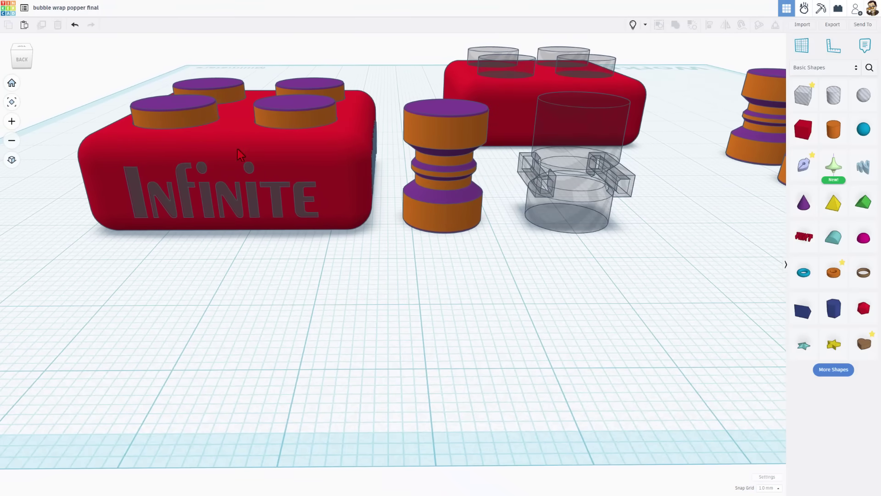
right_drag(344, 228, 408, 237)
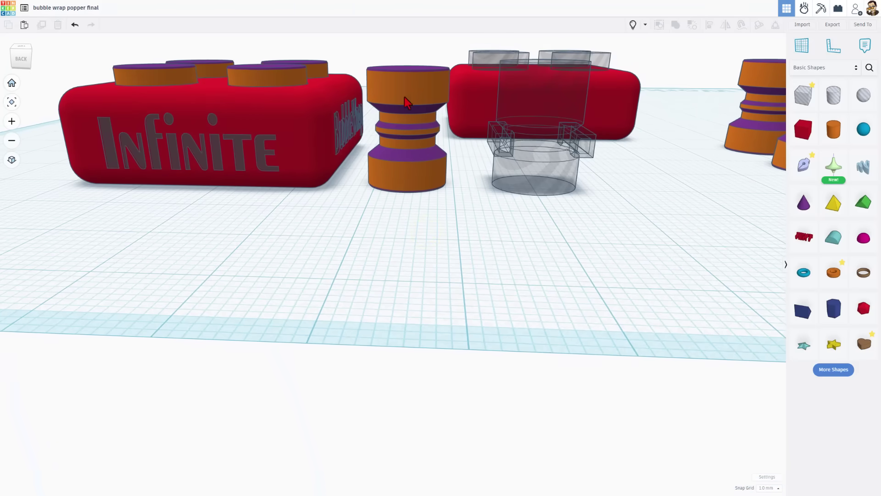
right_drag(418, 202, 427, 178)
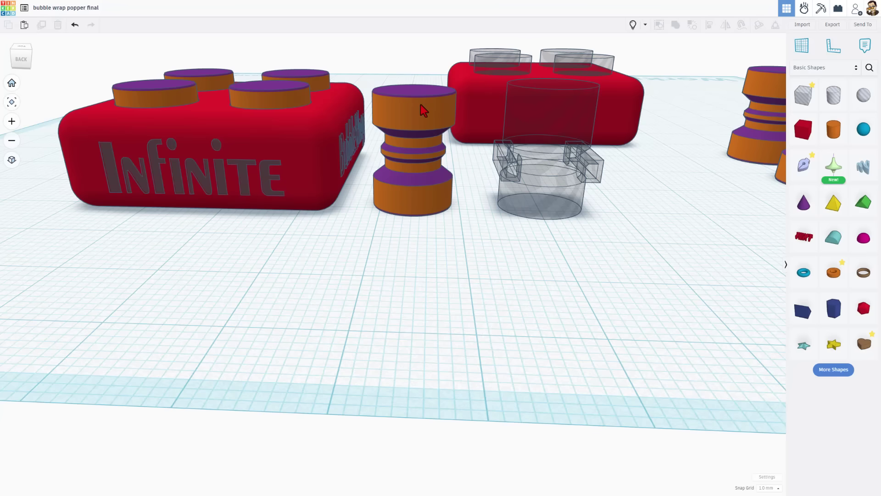
right_drag(473, 268, 476, 289)
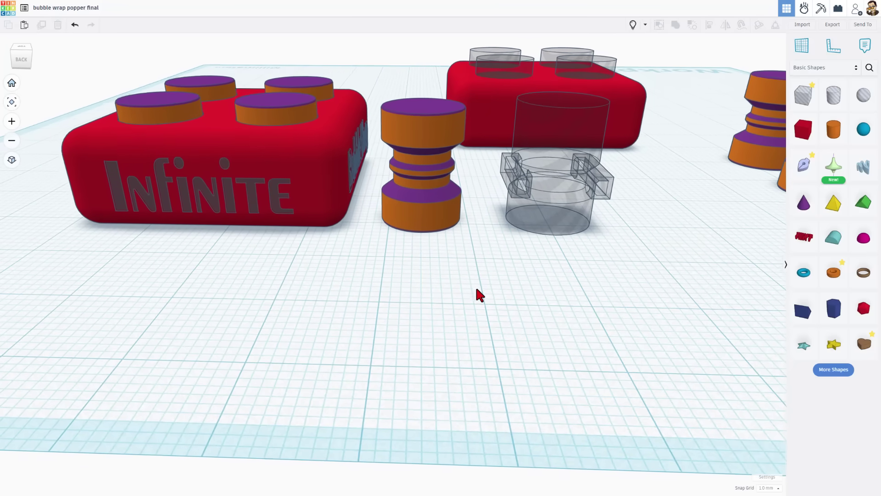